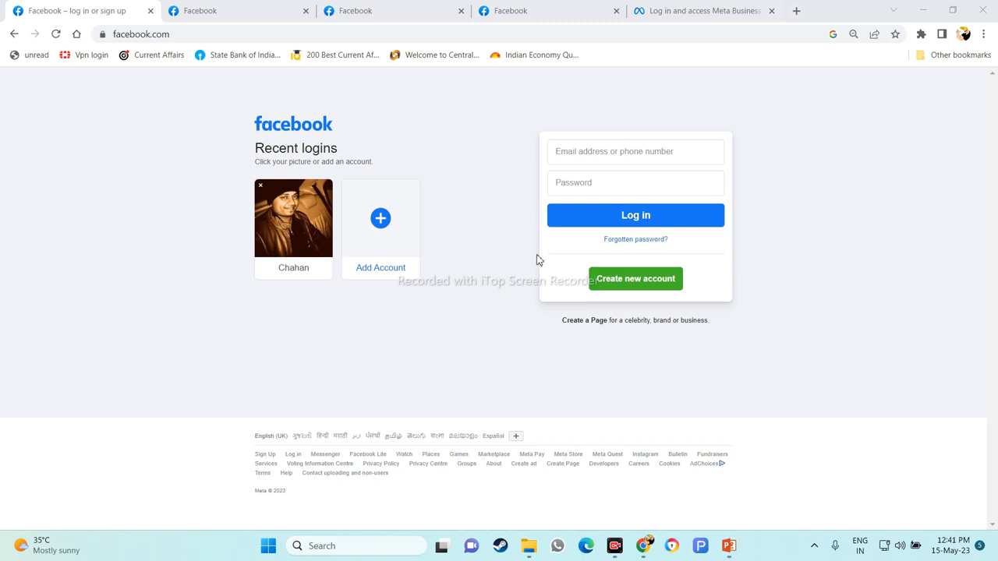
# Open the new account sign-up form and look over its contact and password fields
pyautogui.click(622, 277)
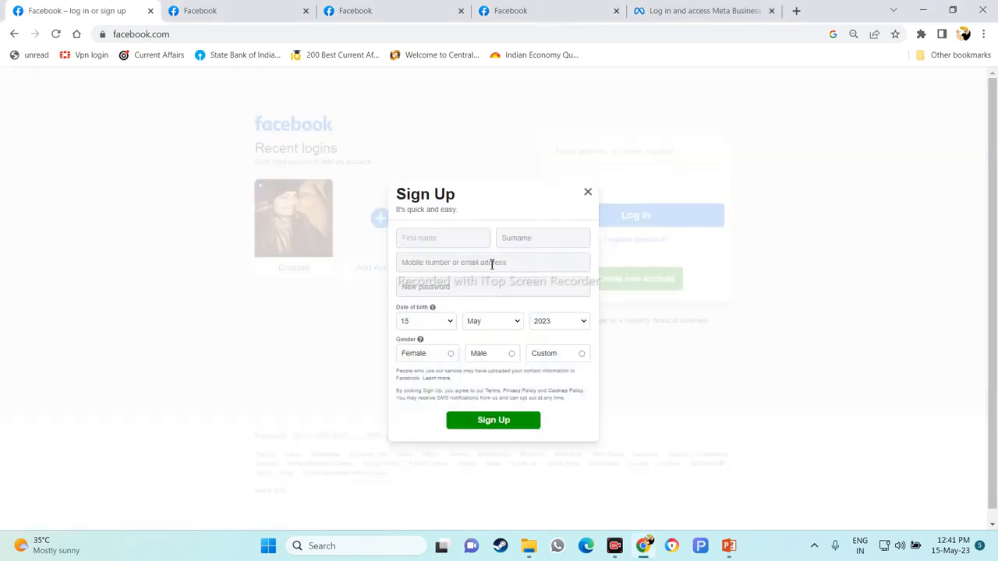
pyautogui.click(421, 267)
pyautogui.click(441, 290)
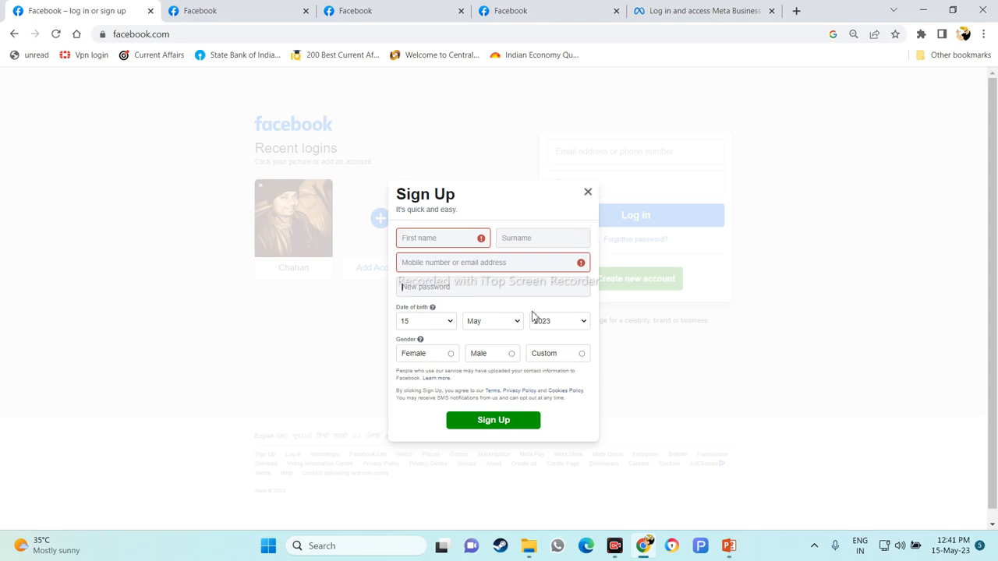
pyautogui.click(453, 263)
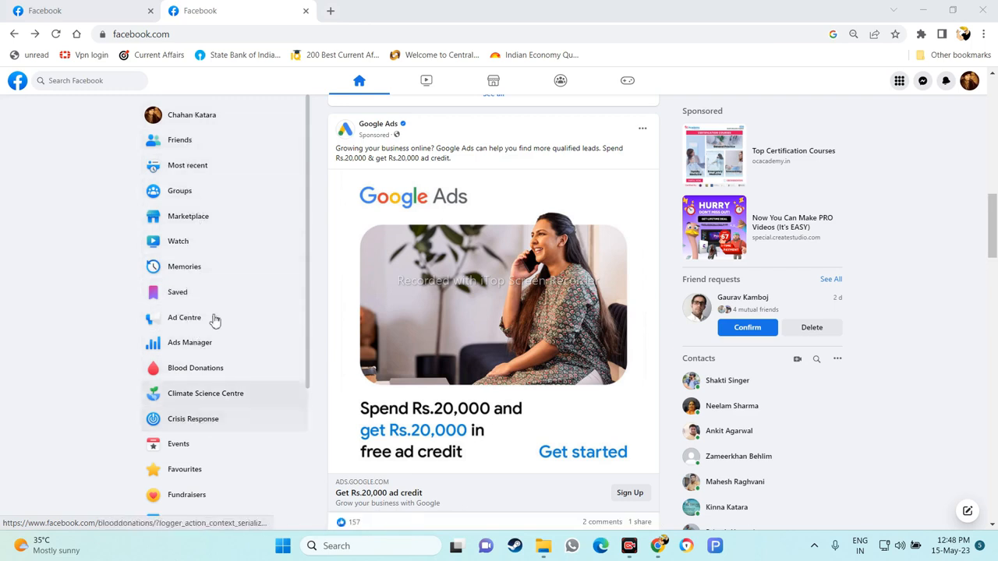
# Open Marketplace in a new tab and browse the listings to the Miscellaneous section
pyautogui.rightClick(199, 223)
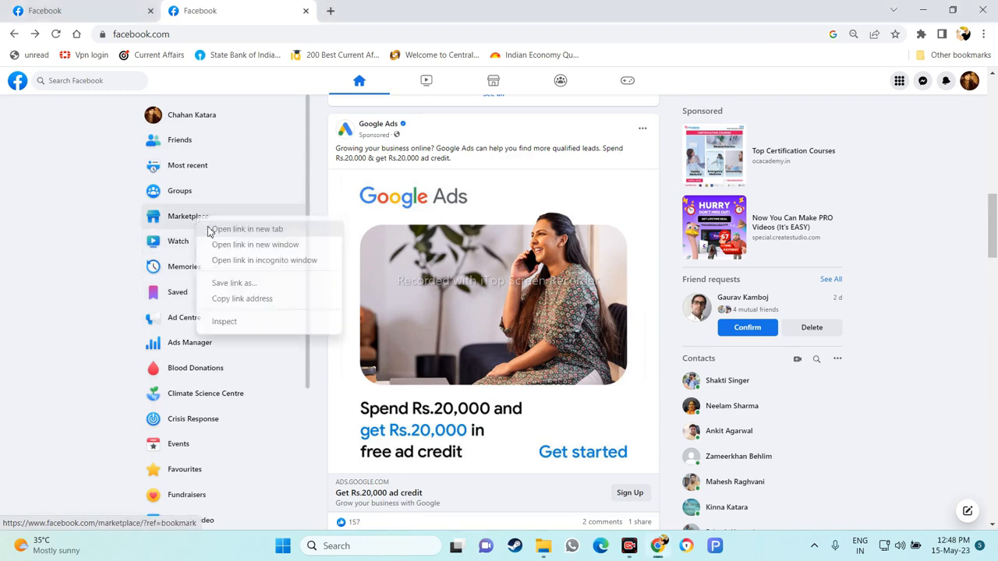
pyautogui.click(220, 229)
pyautogui.click(404, 11)
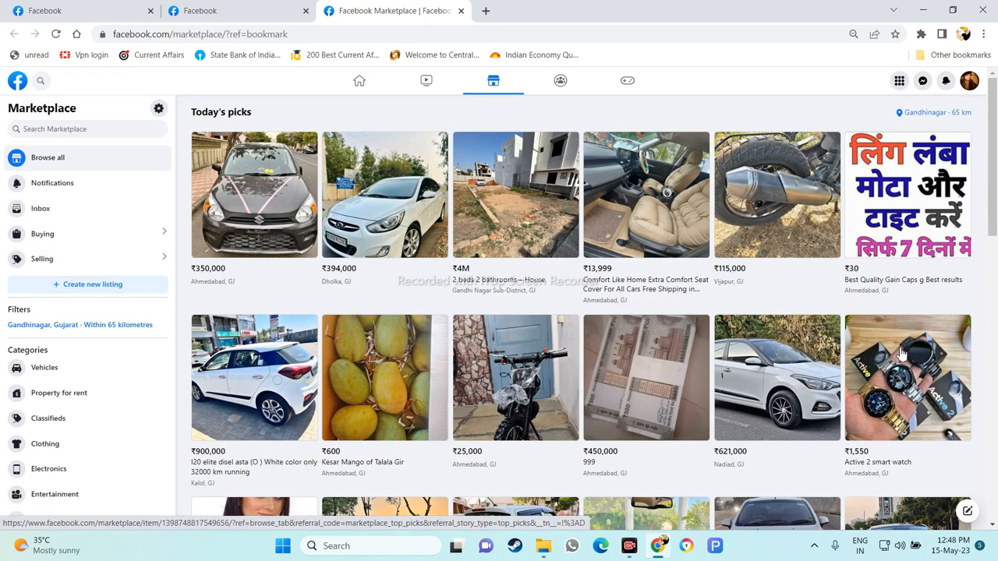
pyautogui.scroll(-15, 902, 354)
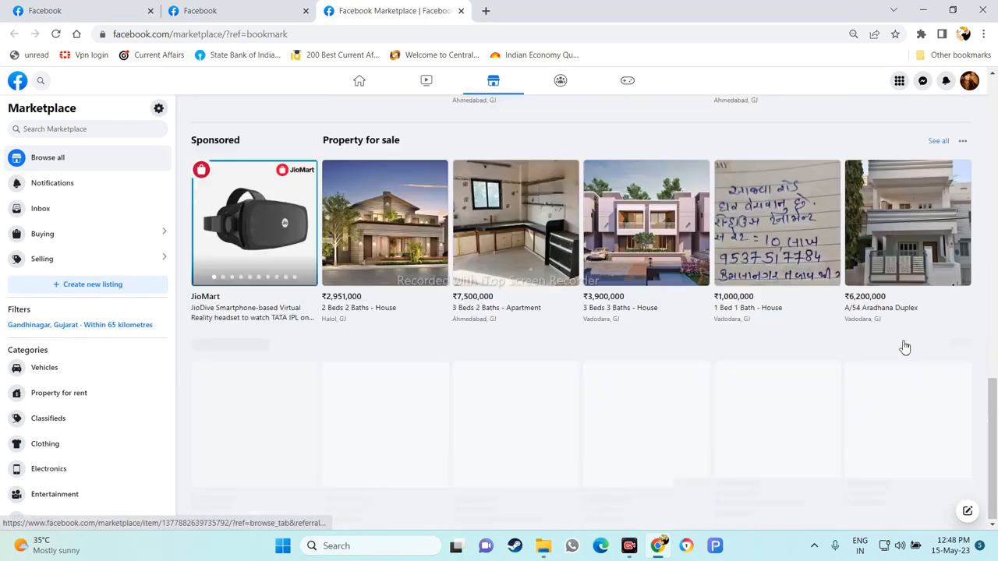
pyautogui.scroll(-4, 905, 347)
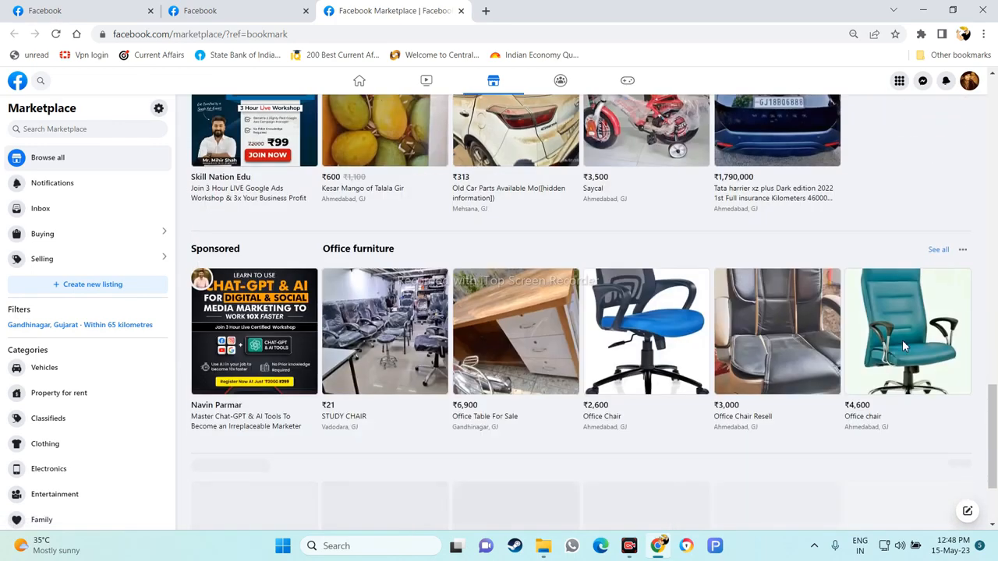
pyautogui.scroll(-5, 905, 347)
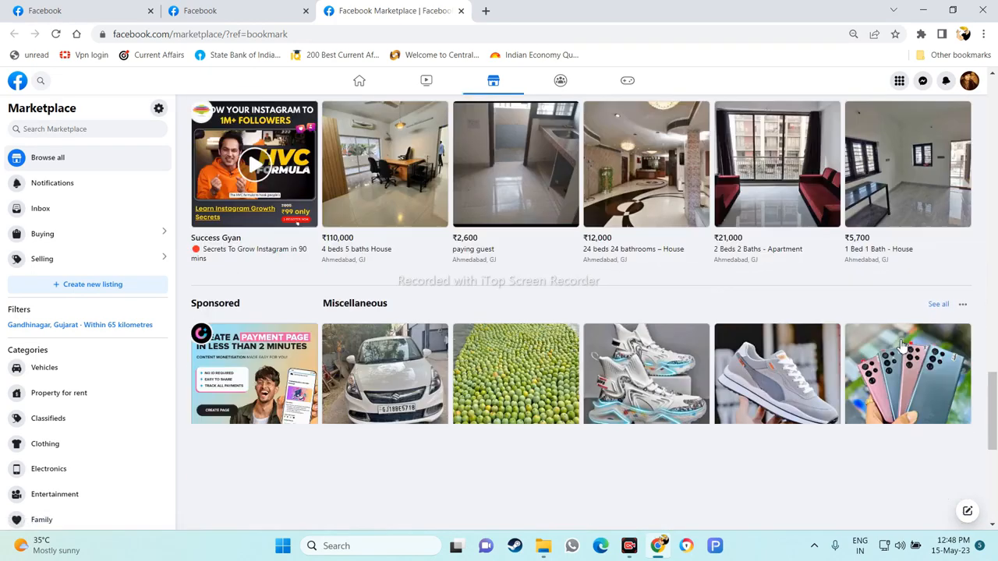
pyautogui.scroll(-1, 896, 335)
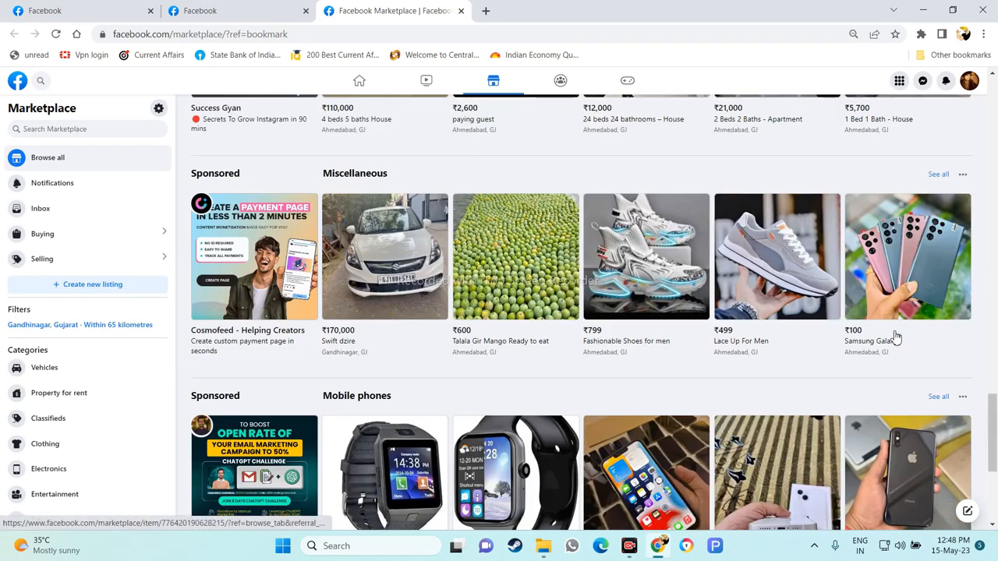
# View the Samsung Galaxy listing and its seller details, and return to the Marketplace listings
pyautogui.click(920, 254)
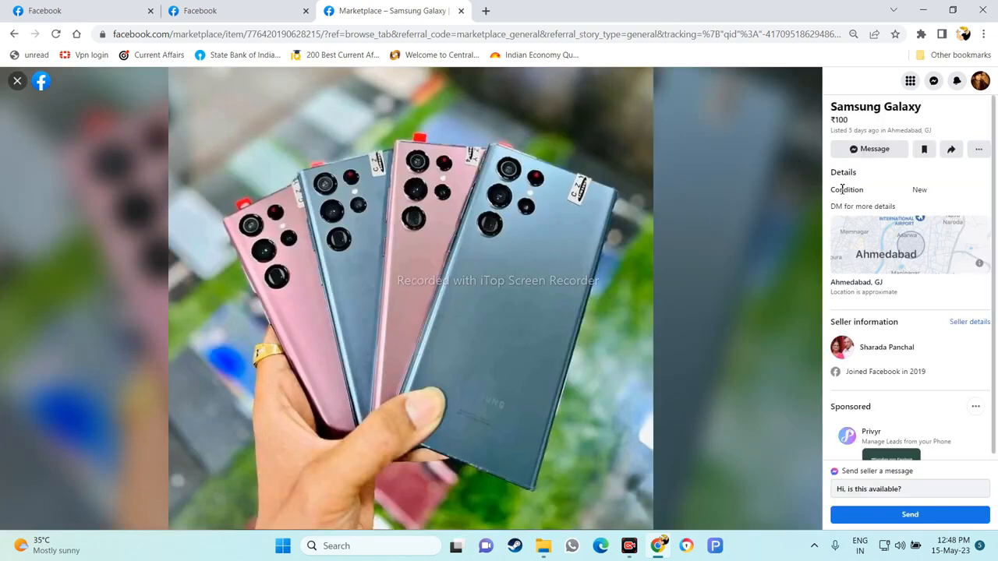
pyautogui.scroll(-1, 900, 315)
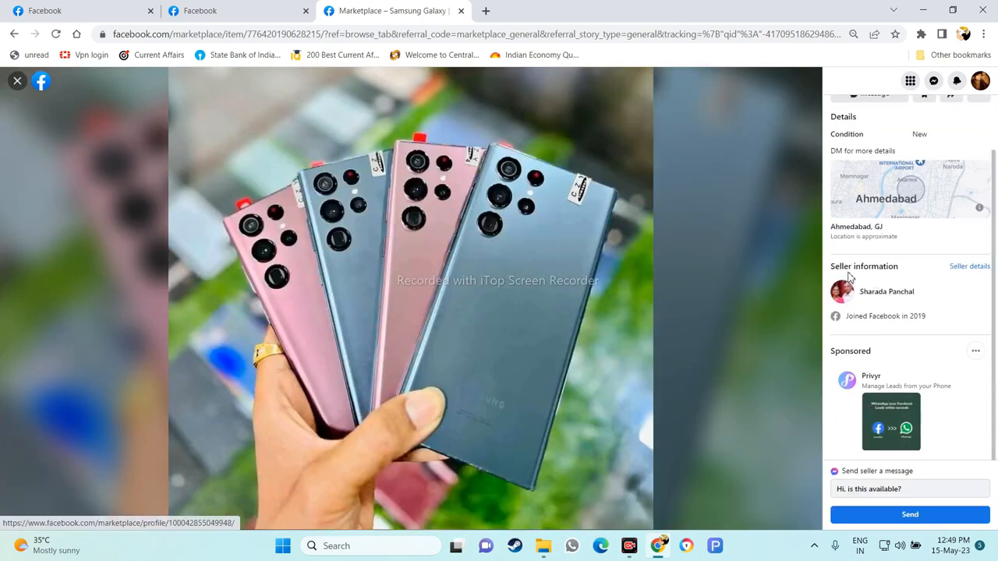
pyautogui.click(970, 266)
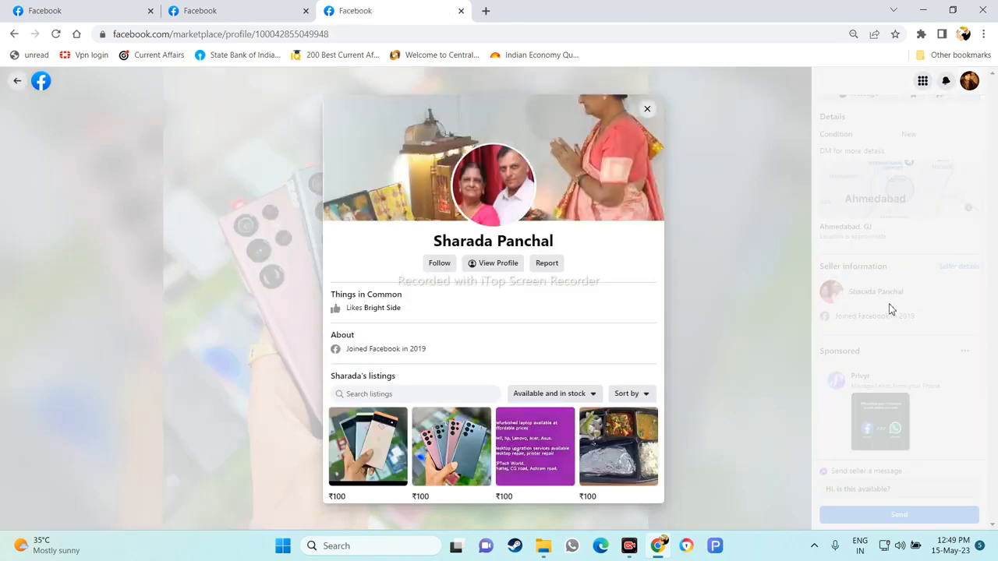
pyautogui.click(14, 33)
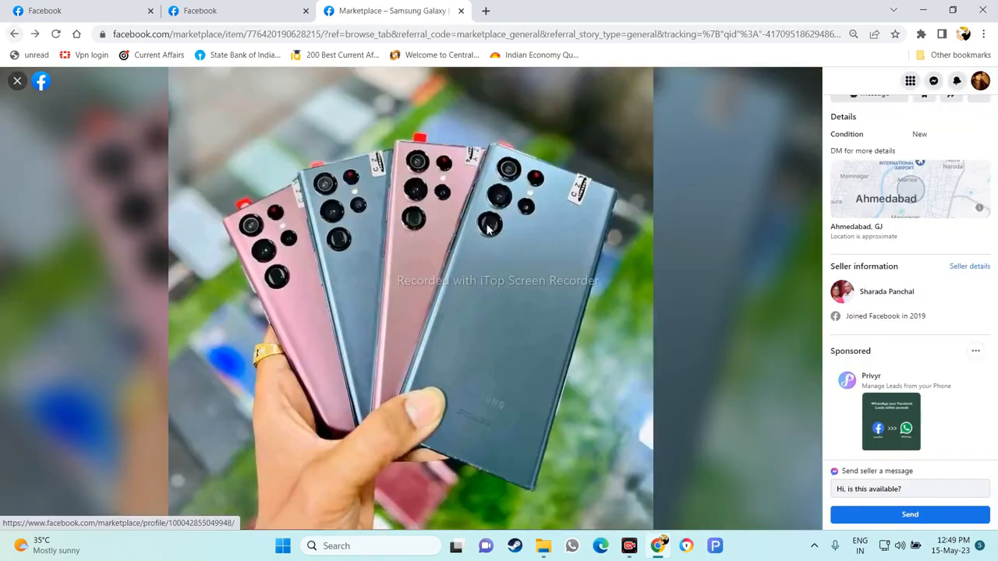
pyautogui.click(17, 83)
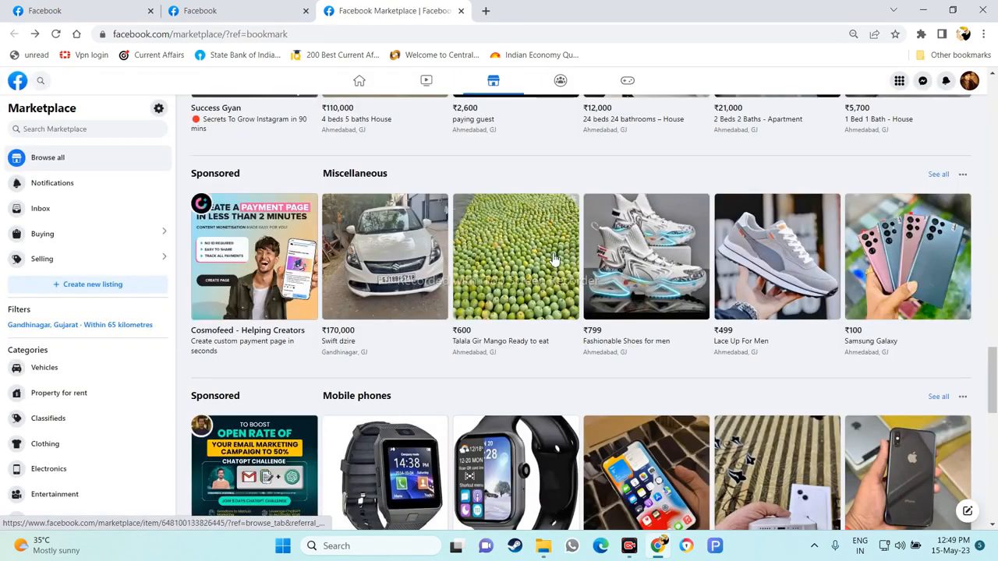
# View the price and details of the "13 Pro max iphoness" listing under Mobile phones, and close the listing
pyautogui.scroll(-2, 683, 259)
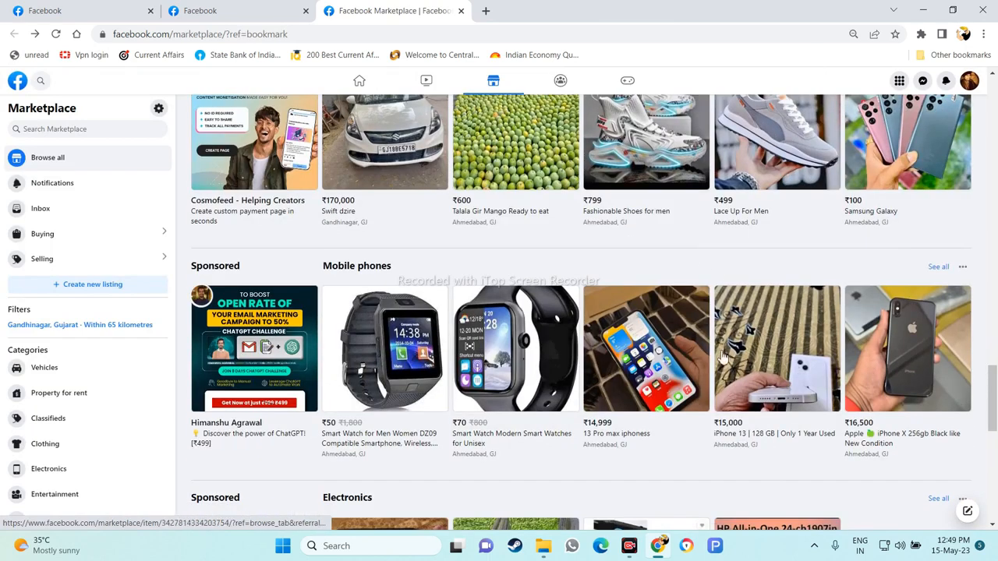
pyautogui.click(649, 331)
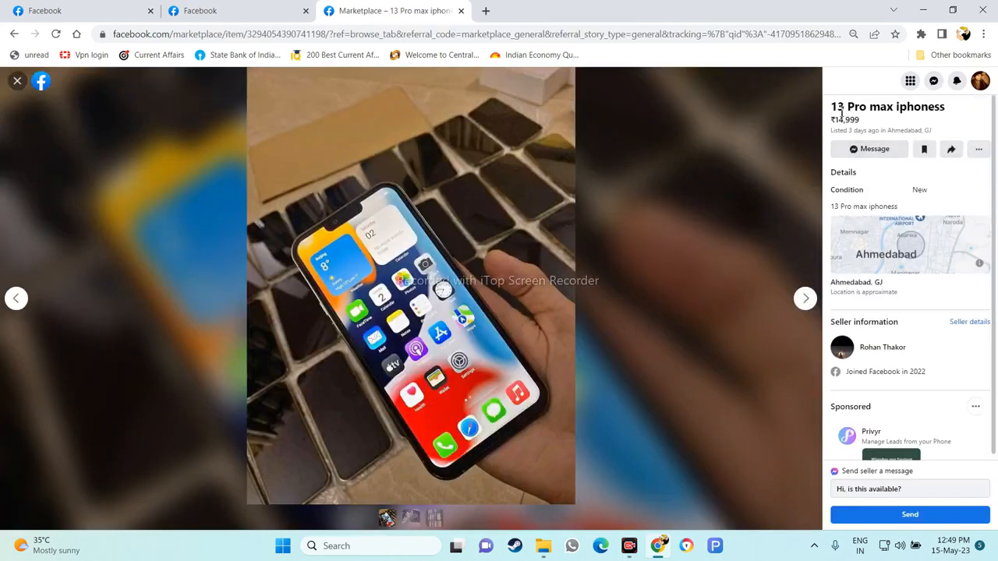
pyautogui.moveTo(834, 120); pyautogui.dragTo(877, 121)
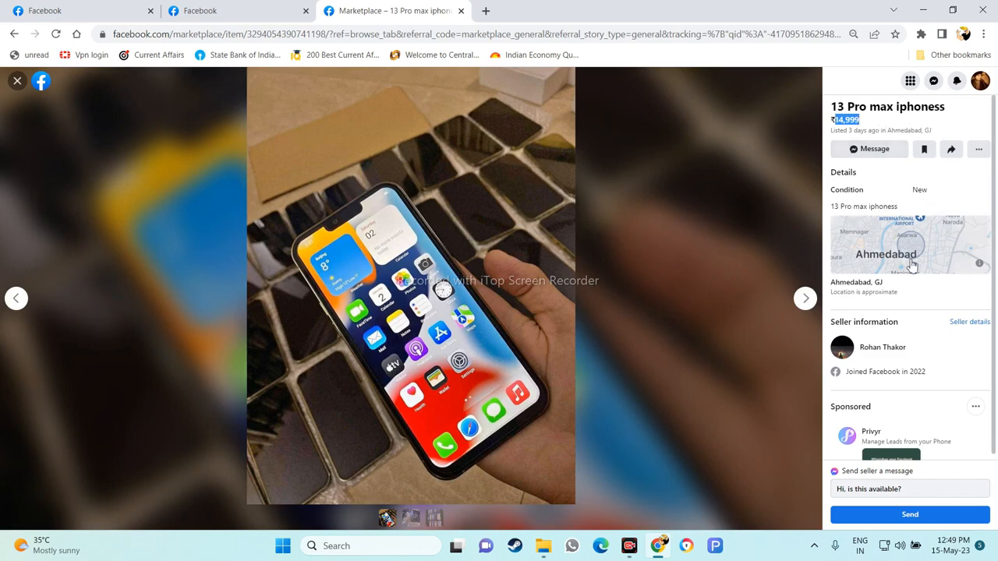
pyautogui.scroll(-1, 914, 248)
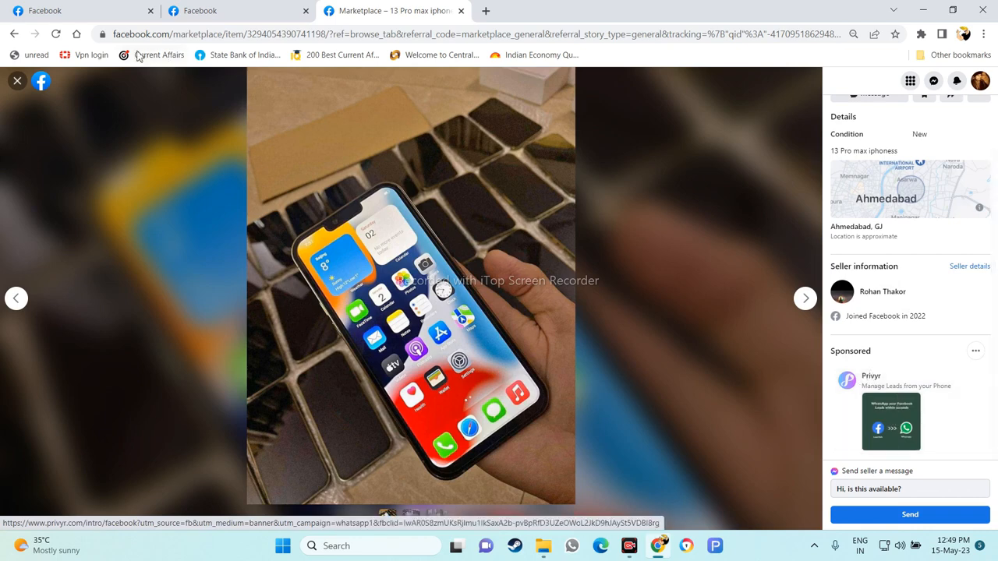
pyautogui.click(18, 80)
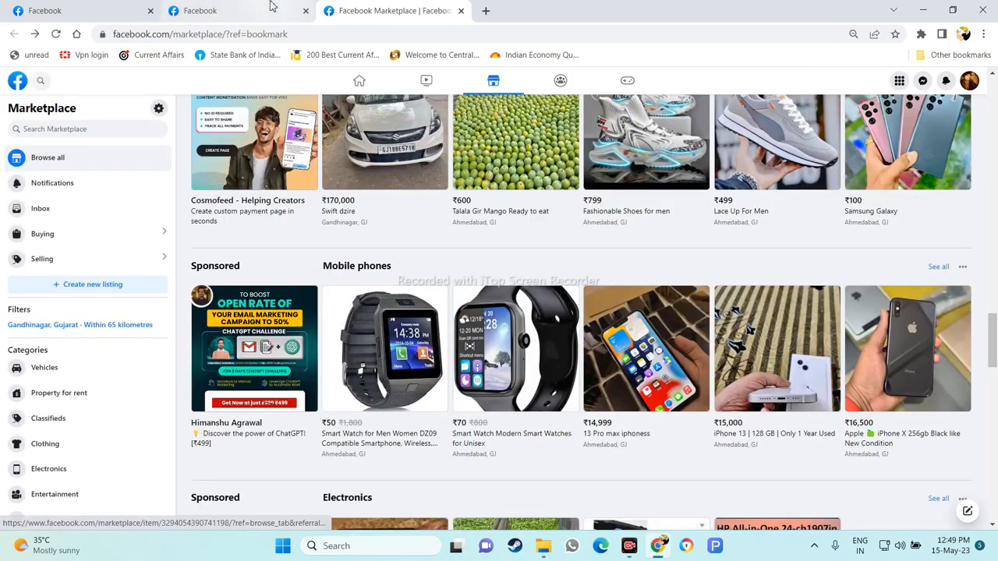
# Close the Marketplace tab and return to the Facebook home feed
pyautogui.click(271, 8)
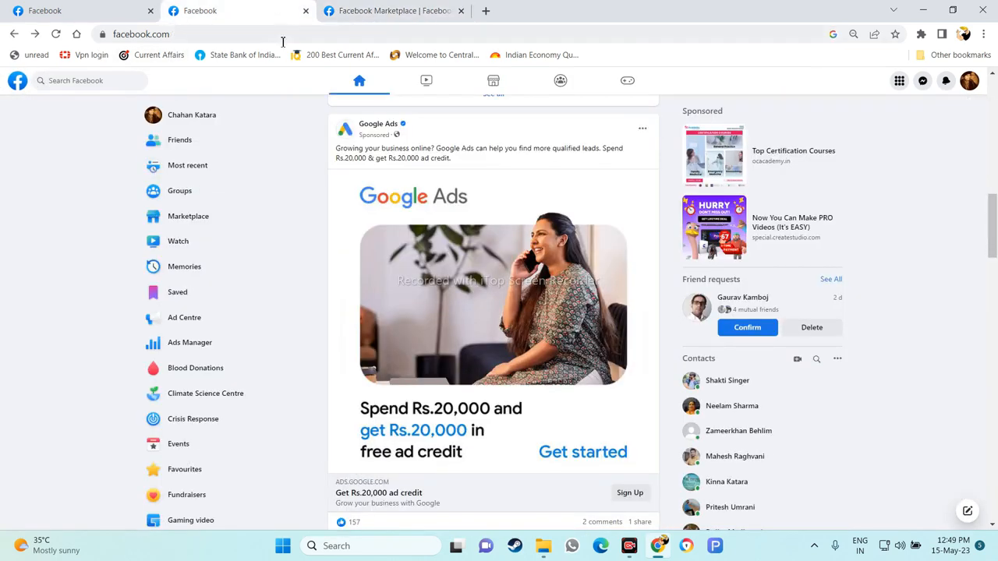
pyautogui.click(436, 10)
pyautogui.click(460, 10)
# Look through the list of shortcuts beside the home feed
pyautogui.scroll(-2, 248, 259)
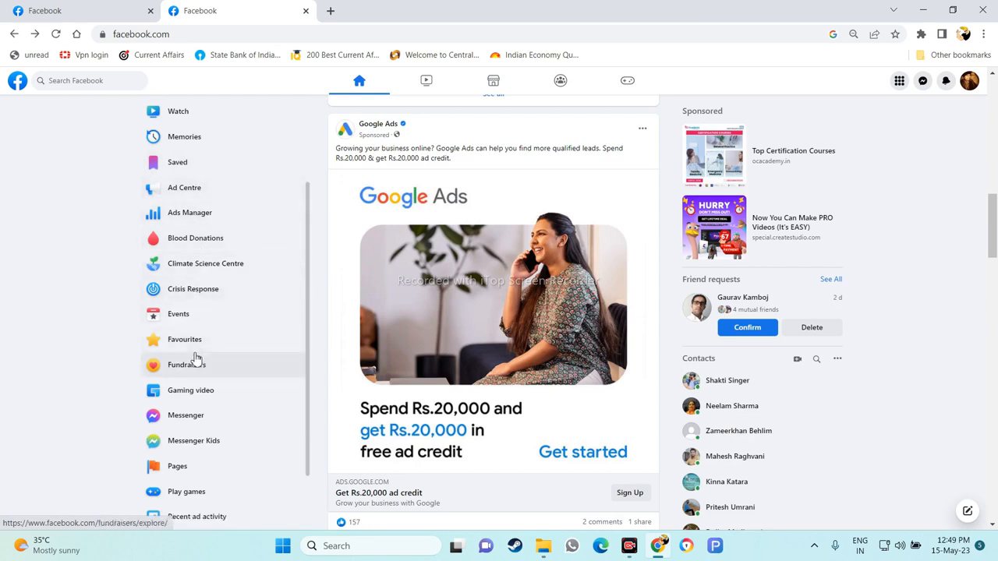
pyautogui.scroll(-2, 196, 357)
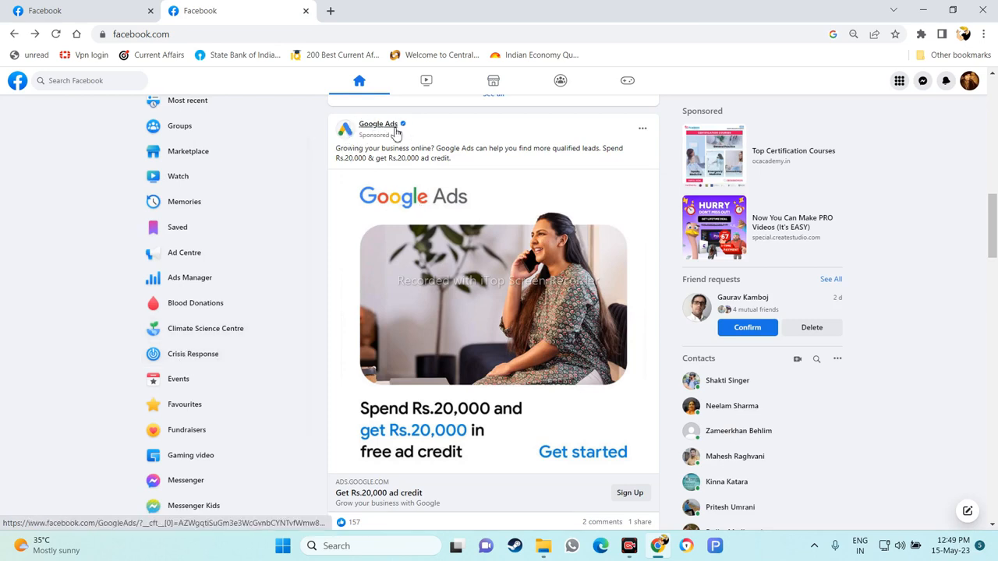
pyautogui.scroll(-1, 548, 293)
pyautogui.scroll(1, 548, 292)
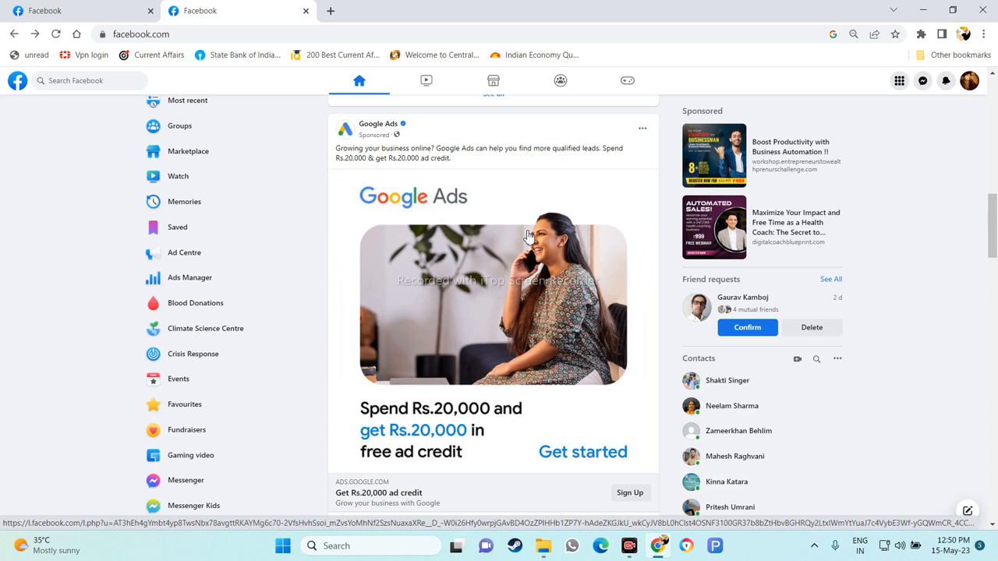
# View the landing page of the sponsored Google Ads post, and close it to return to the home feed
pyautogui.click(574, 256)
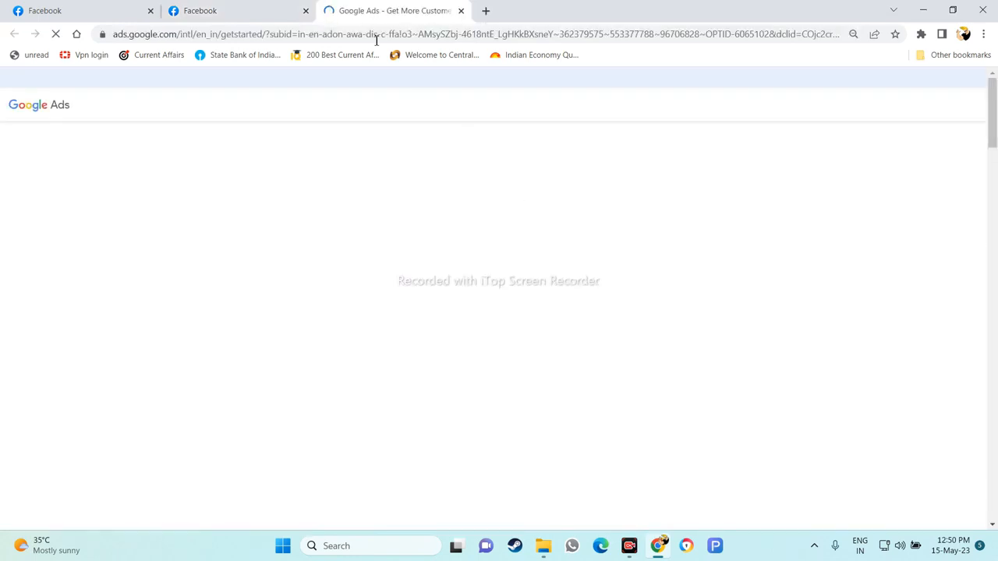
pyautogui.click(279, 6)
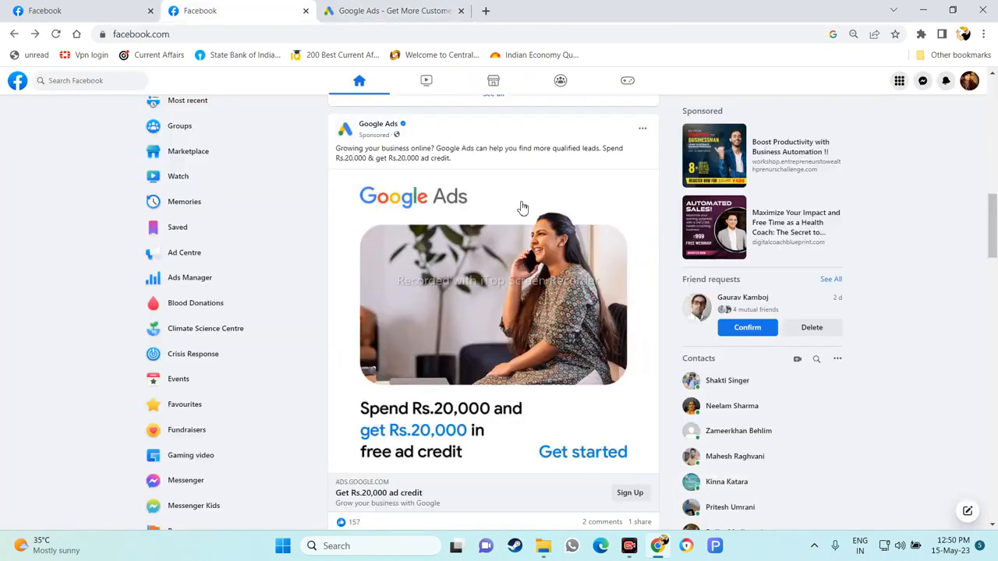
pyautogui.scroll(-1, 523, 207)
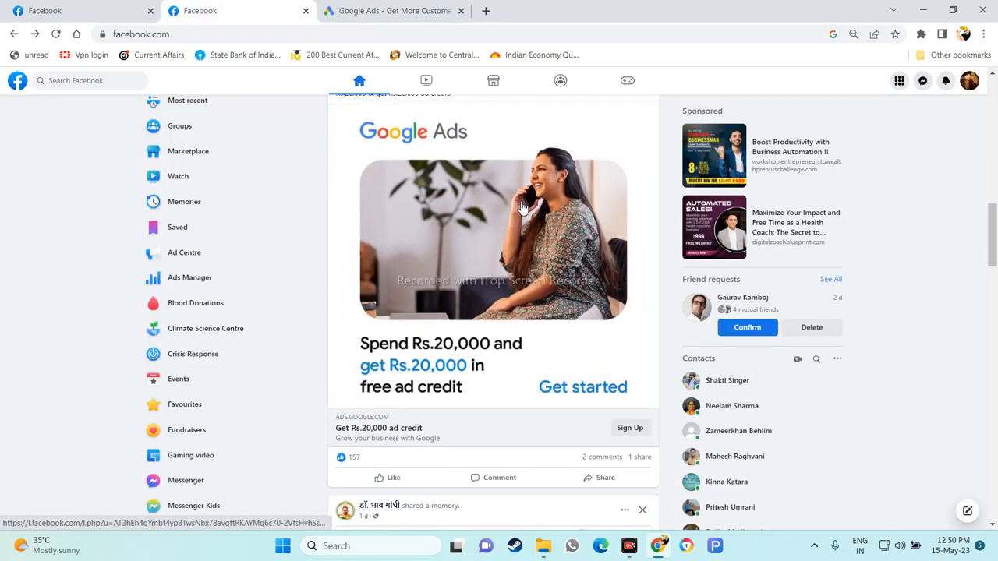
pyautogui.click(422, 9)
pyautogui.click(257, 10)
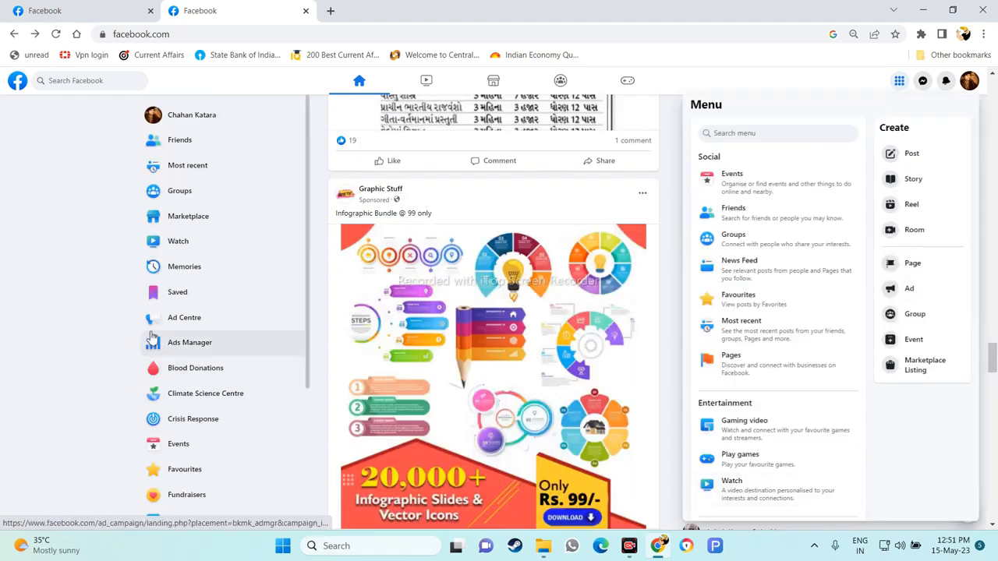
# Open Ad Centre in a new tab to view the page it leads to
pyautogui.scroll(-1, 189, 257)
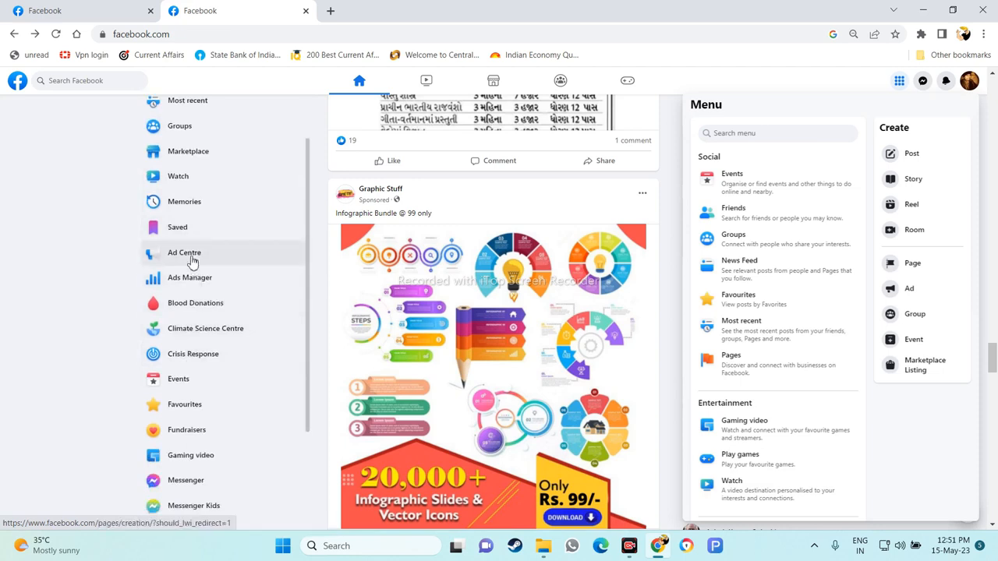
pyautogui.rightClick(194, 260)
pyautogui.click(222, 266)
pyautogui.click(406, 16)
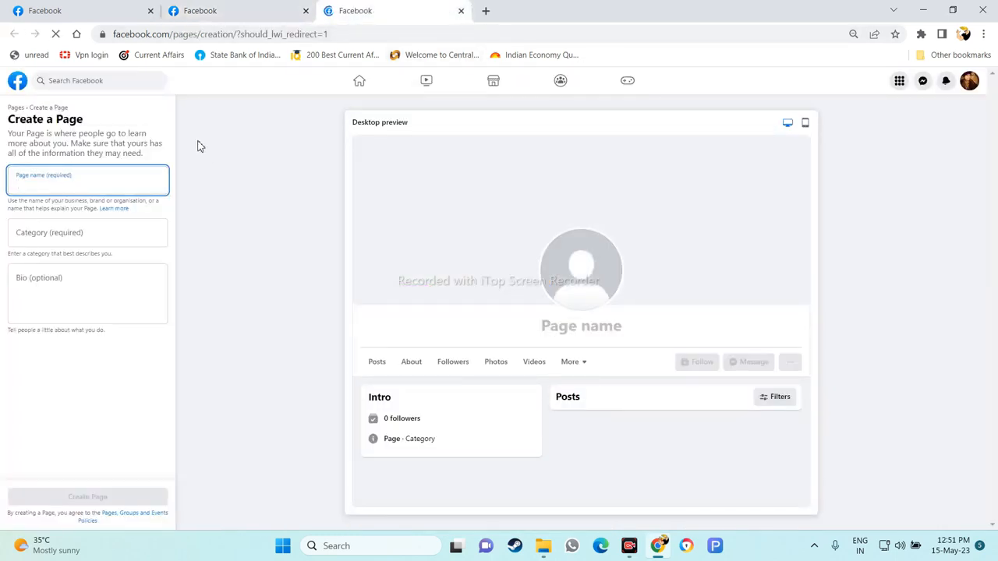
# Return to the home feed and open the form for creating a Page from the Create options
pyautogui.click(239, 9)
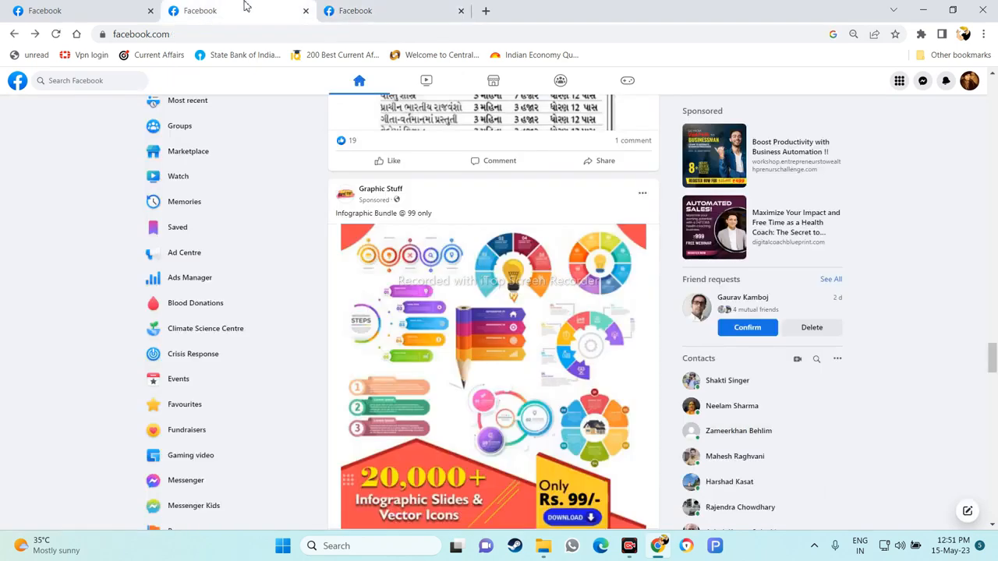
pyautogui.click(900, 81)
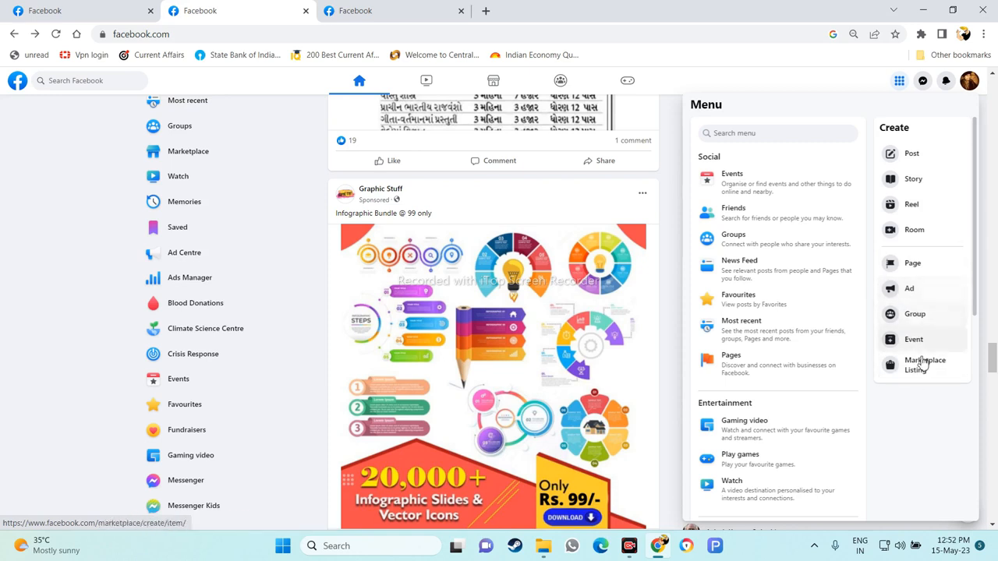
pyautogui.click(928, 267)
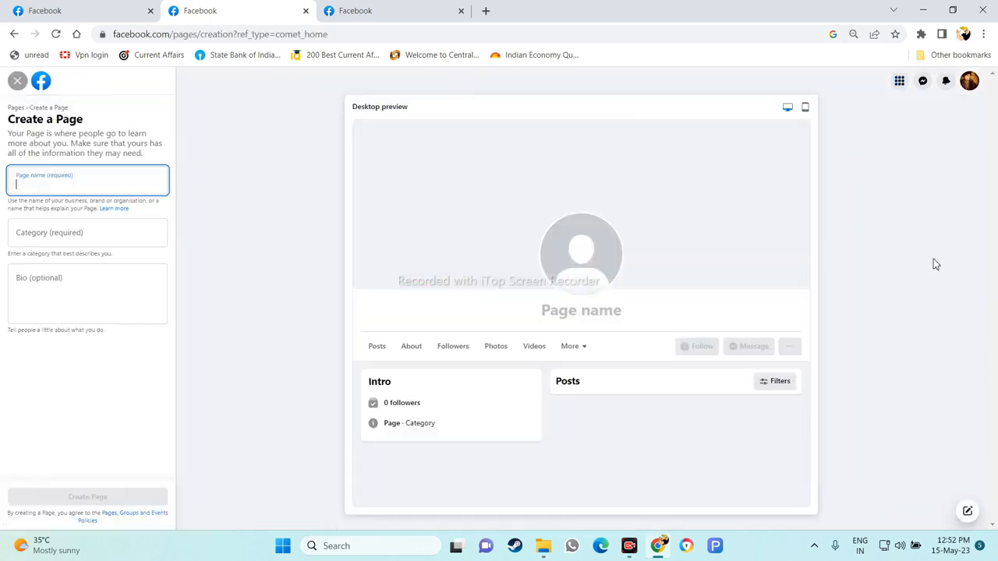
# Compare the two Create a Page forms and close the duplicate opened through Ad Centre
pyautogui.click(341, 8)
pyautogui.click(274, 8)
pyautogui.click(355, 10)
pyautogui.click(269, 6)
pyautogui.click(404, 6)
pyautogui.click(269, 6)
pyautogui.click(372, 10)
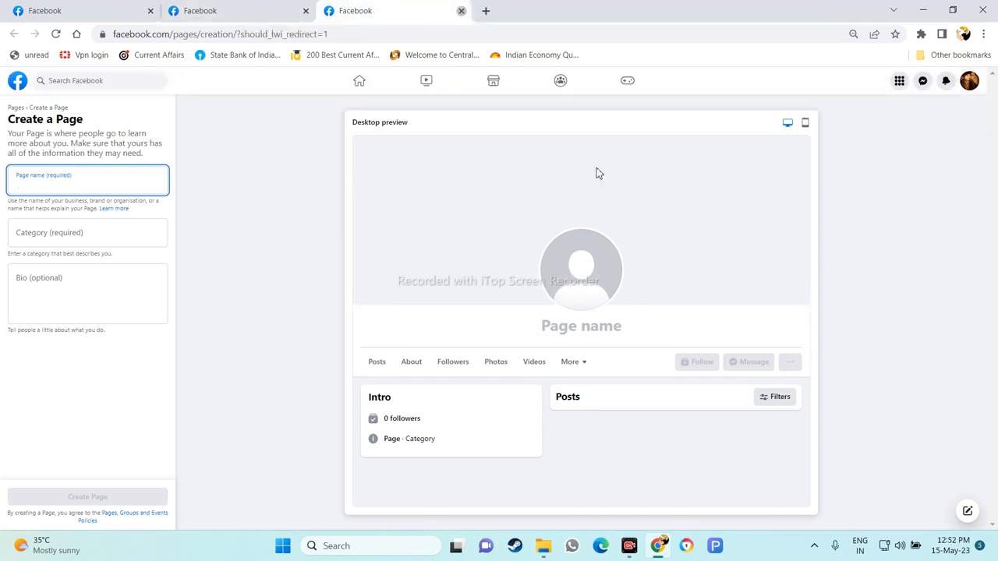
pyautogui.hotkey('ctrl', 'w')
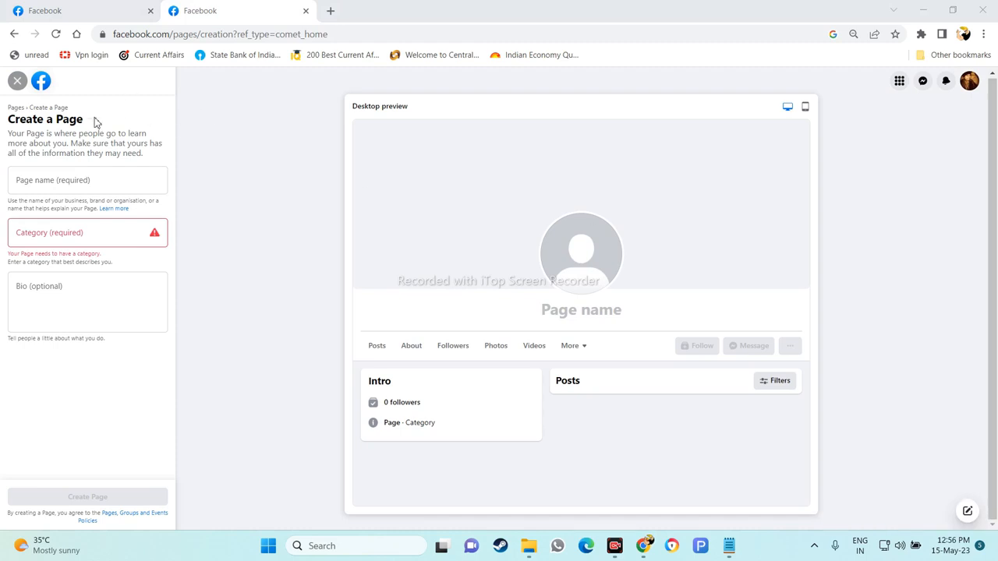
# Check the home feed and examine the Page name, Category and Bio fields of the Create a Page form
pyautogui.click(53, 10)
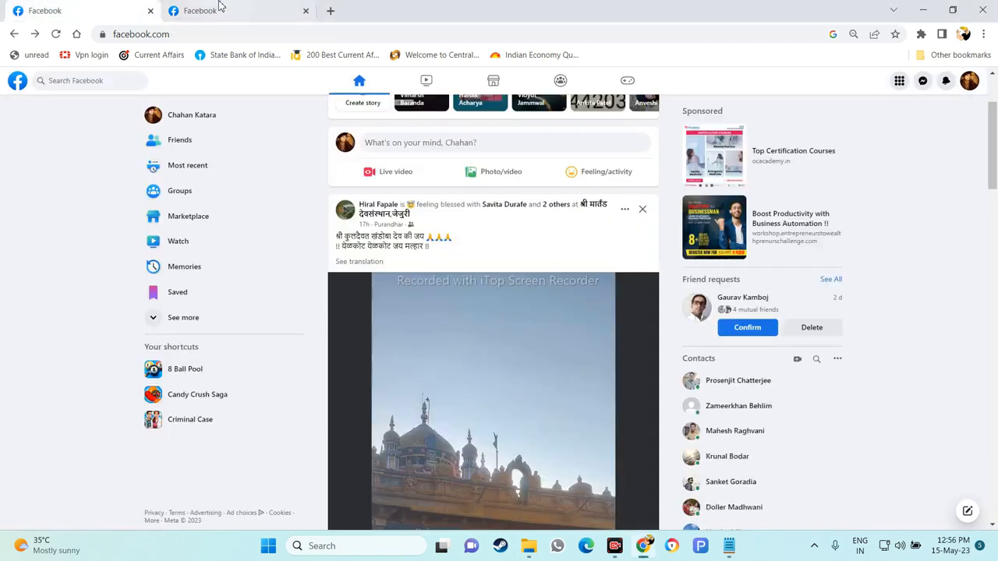
pyautogui.click(220, 8)
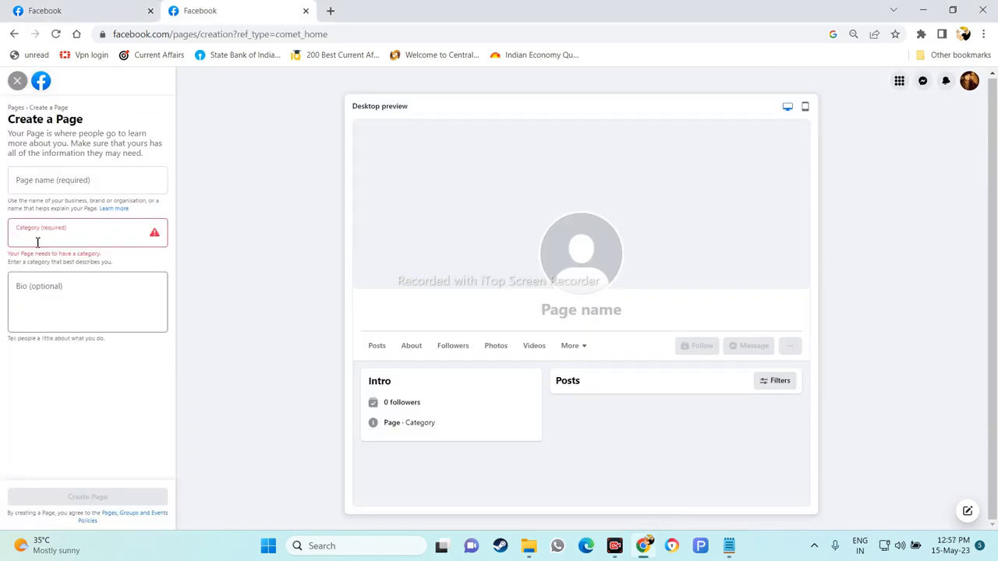
pyautogui.click(30, 185)
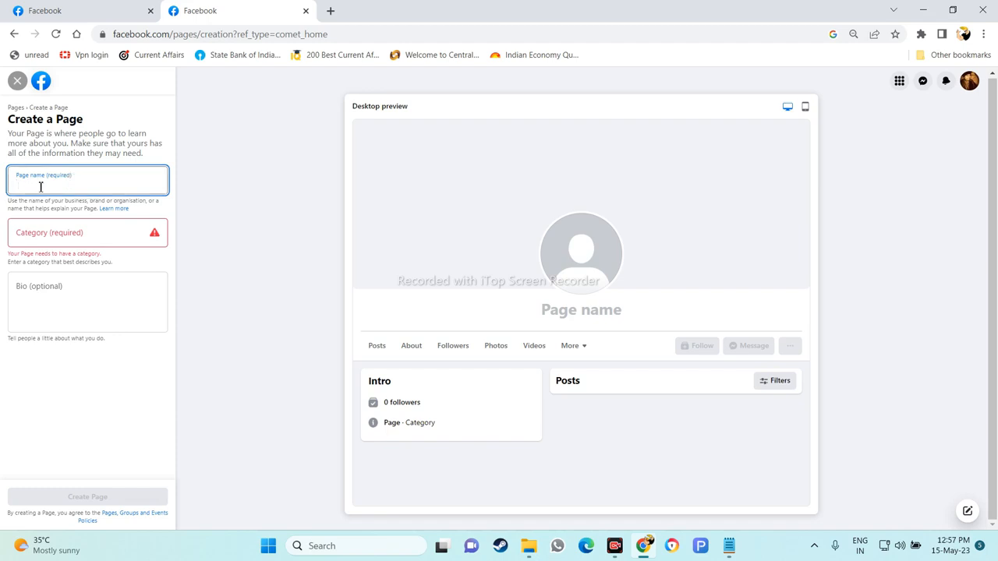
pyautogui.click(75, 235)
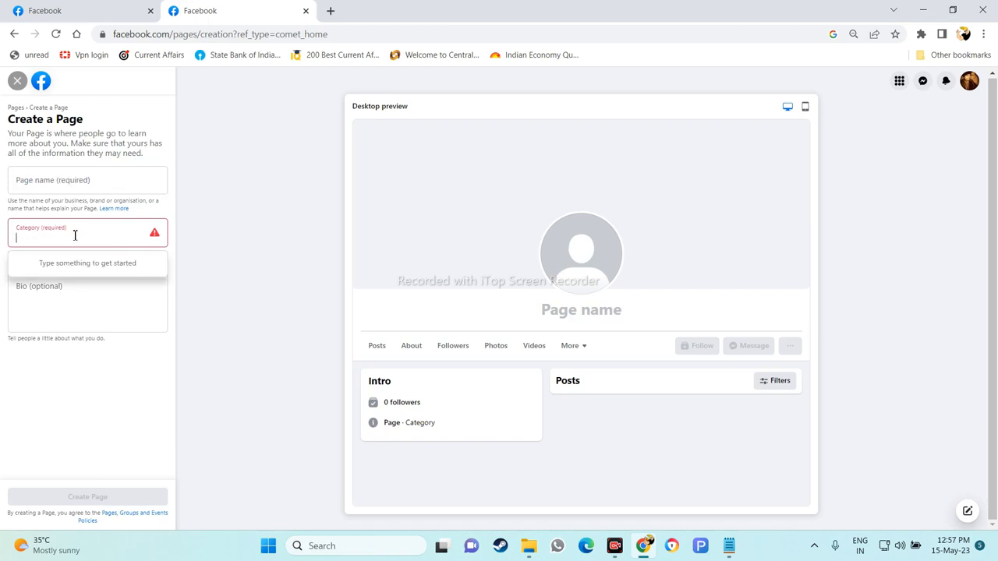
pyautogui.click(71, 288)
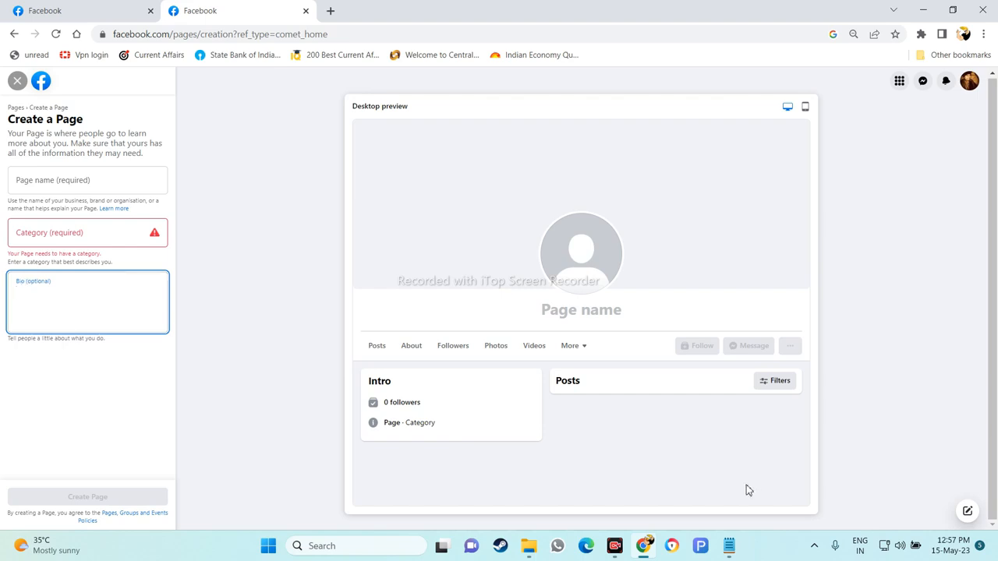
# Fill in the Page name with the channel name and handle copied from the open Notepad file
pyautogui.click(124, 188)
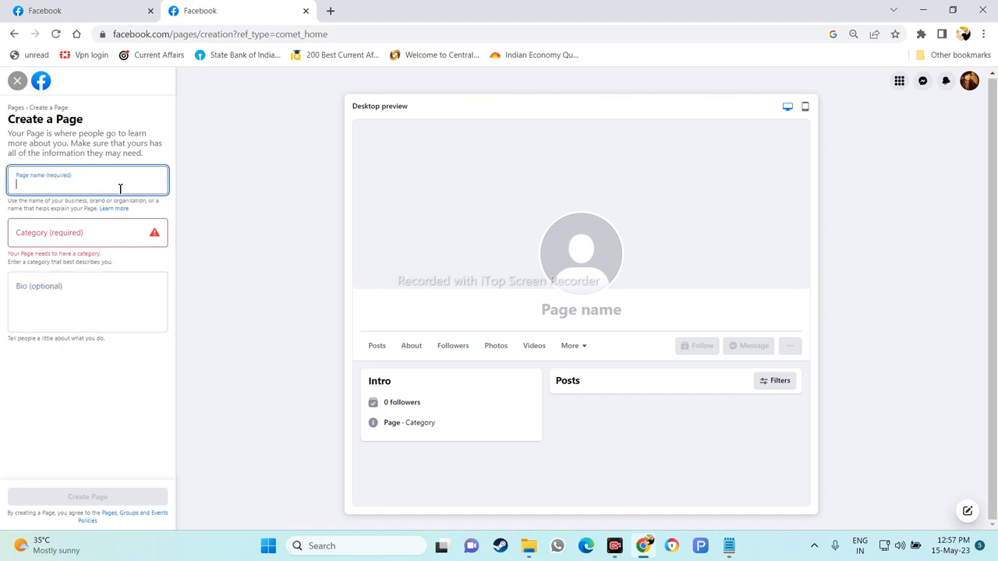
pyautogui.click(729, 545)
pyautogui.moveTo(212, 207); pyautogui.dragTo(122, 188)
pyautogui.hotkey('ctrl', 'c')
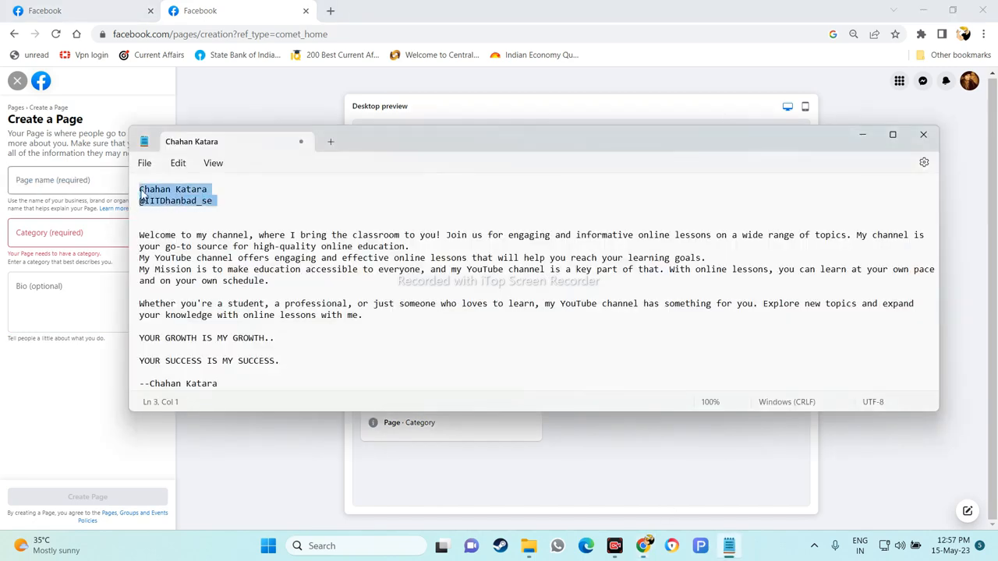
pyautogui.click(865, 138)
pyautogui.hotkey('ctrl', 'v')
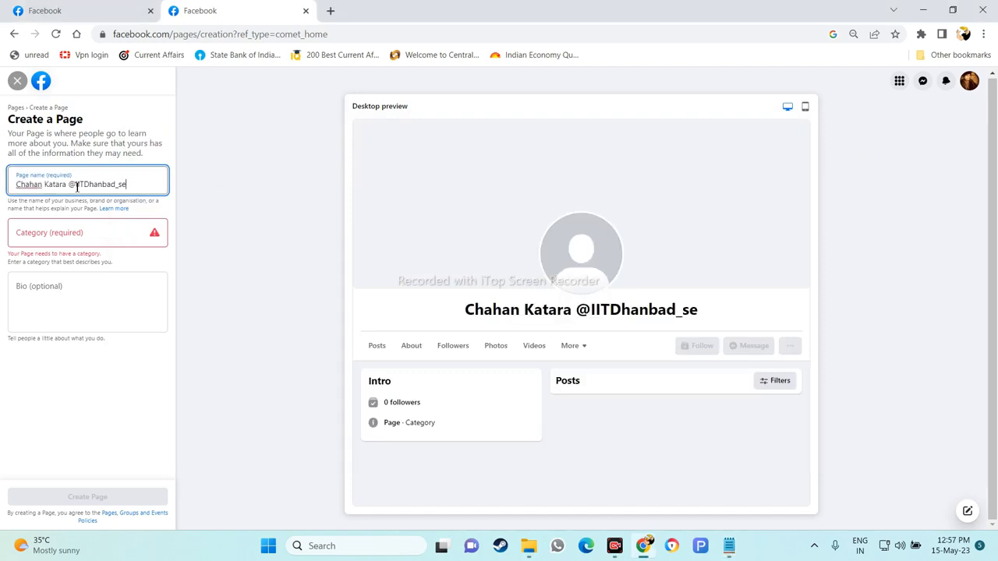
# Set the Page categories to Education website and Information technology company
pyautogui.click(82, 234)
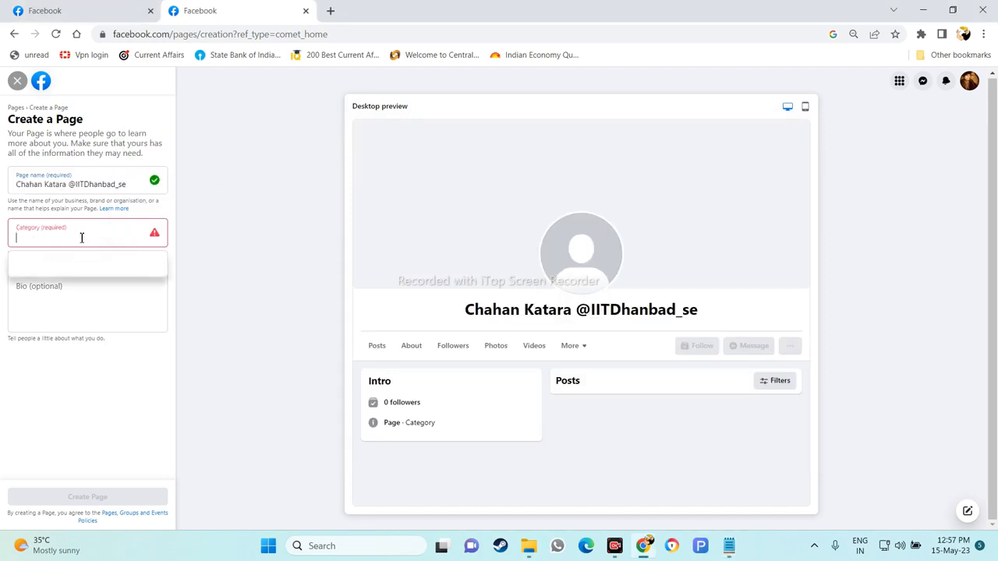
pyautogui.write('e')
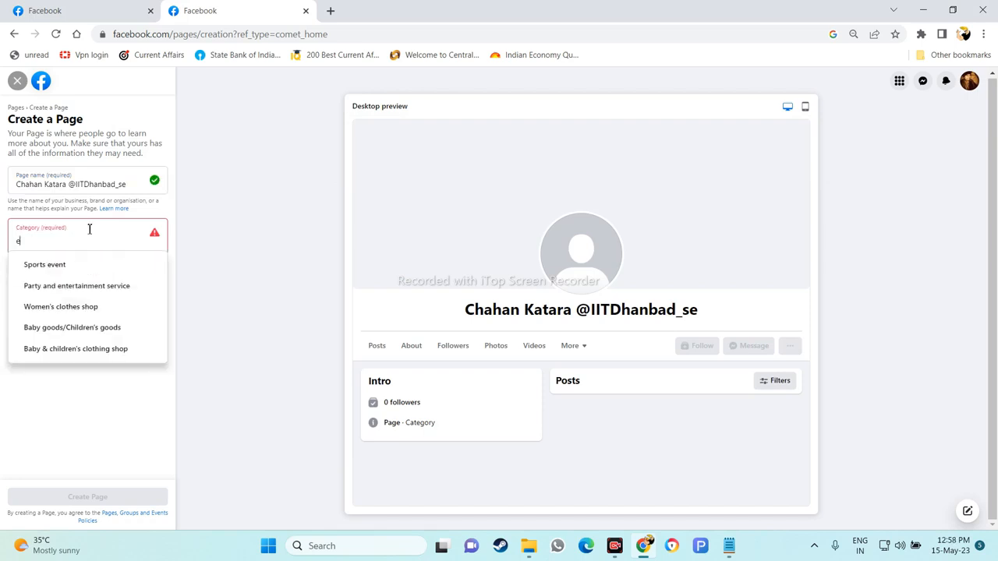
pyautogui.write('duca')
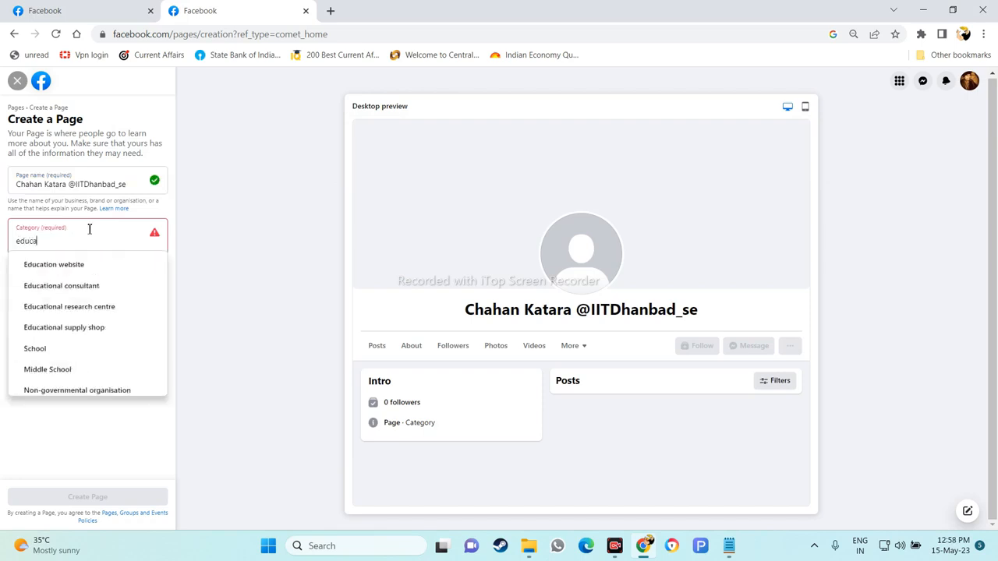
pyautogui.click(123, 268)
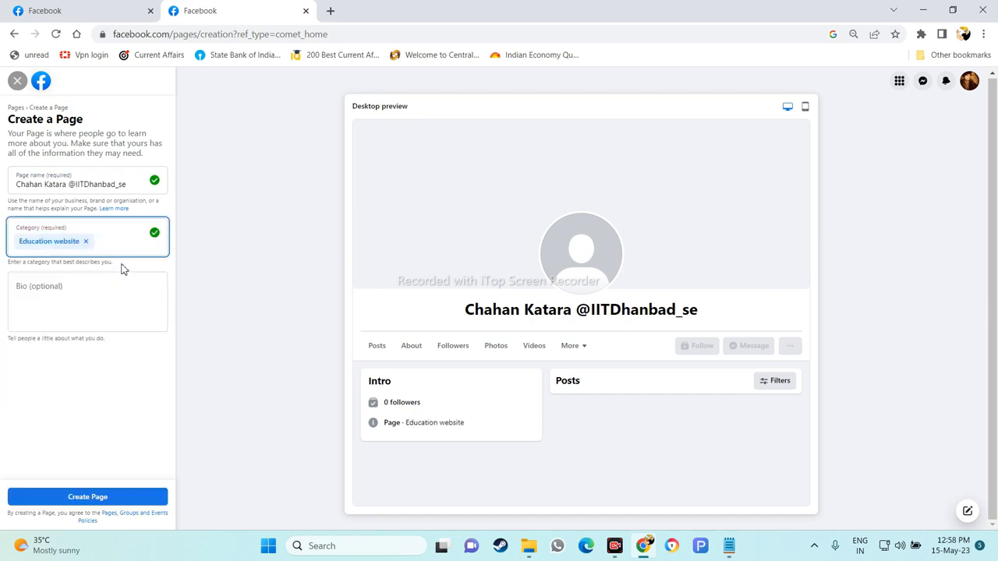
pyautogui.write('inform')
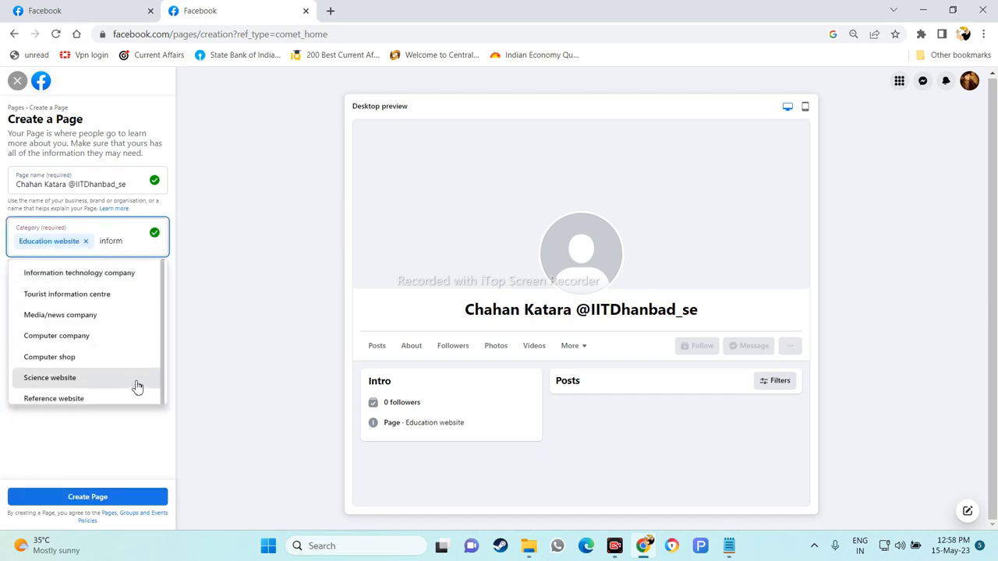
pyautogui.scroll(-1, 137, 386)
pyautogui.scroll(1, 133, 370)
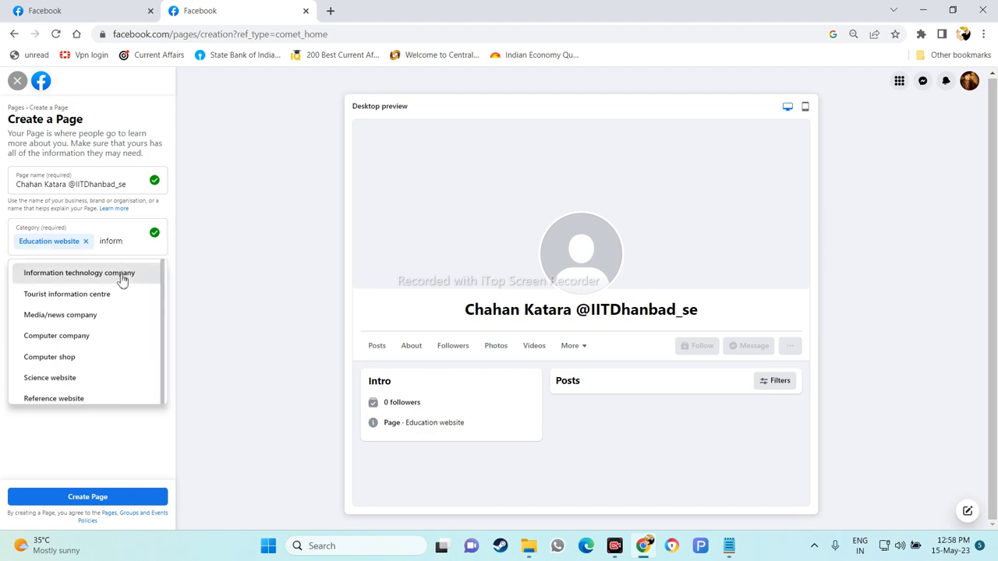
pyautogui.click(88, 273)
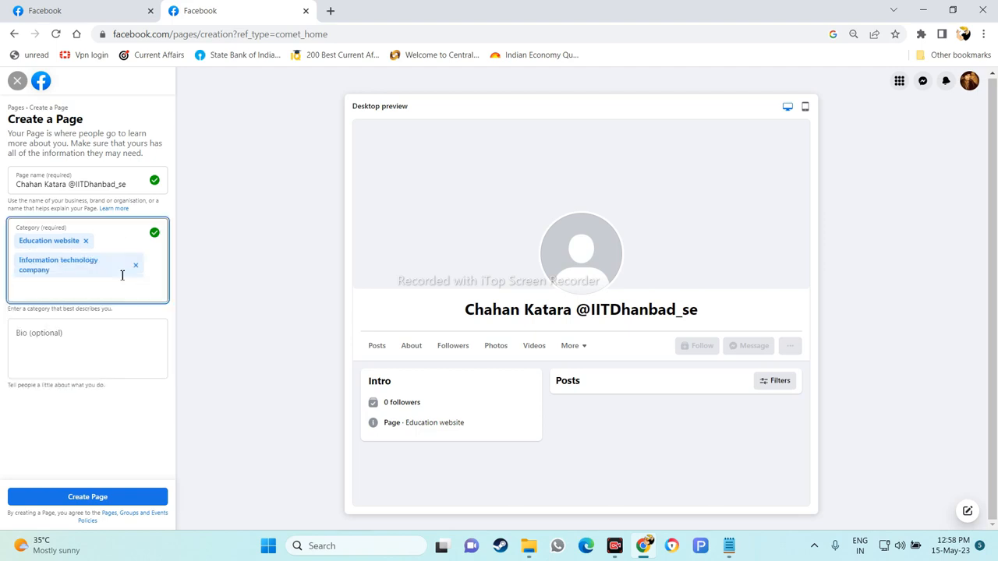
# Try to fill in the Bio with the full channel description copied from the Notepad file
pyautogui.click(127, 346)
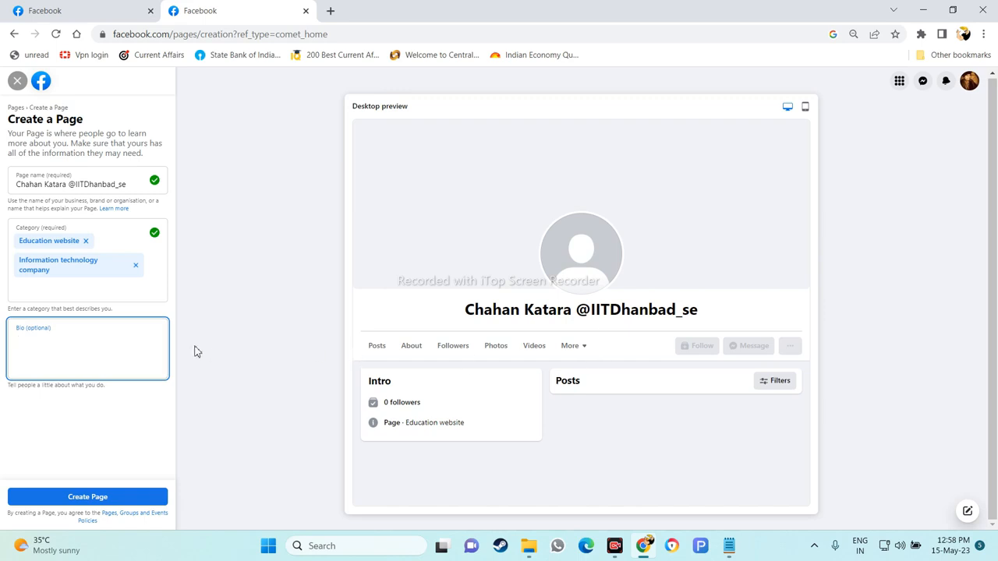
pyautogui.click(729, 545)
pyautogui.moveTo(264, 381); pyautogui.dragTo(184, 315)
pyautogui.click(266, 349)
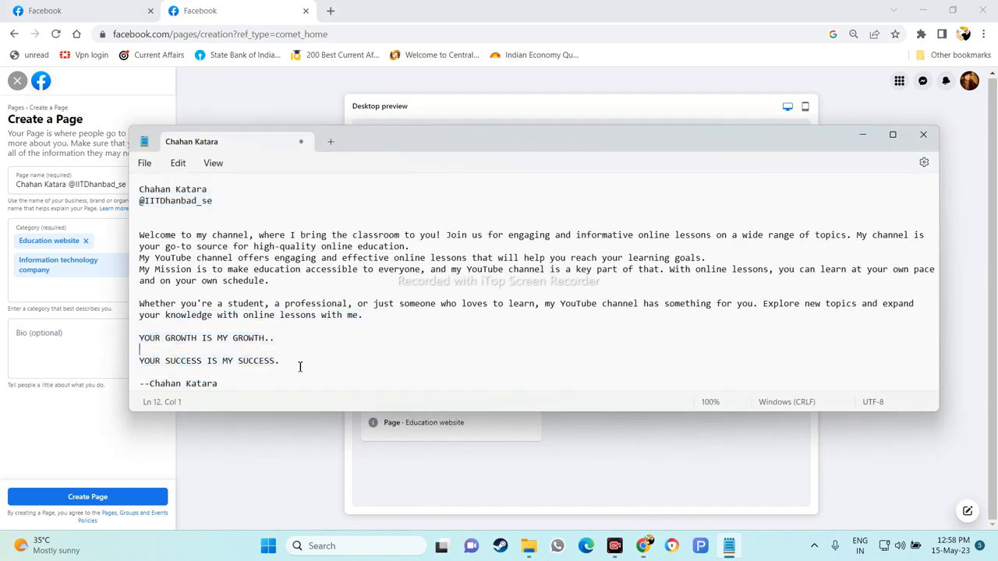
pyautogui.moveTo(254, 381); pyautogui.dragTo(122, 226)
pyautogui.hotkey('ctrl', 'c')
pyautogui.click(862, 135)
pyautogui.click(93, 357)
pyautogui.hotkey('ctrl', 'v')
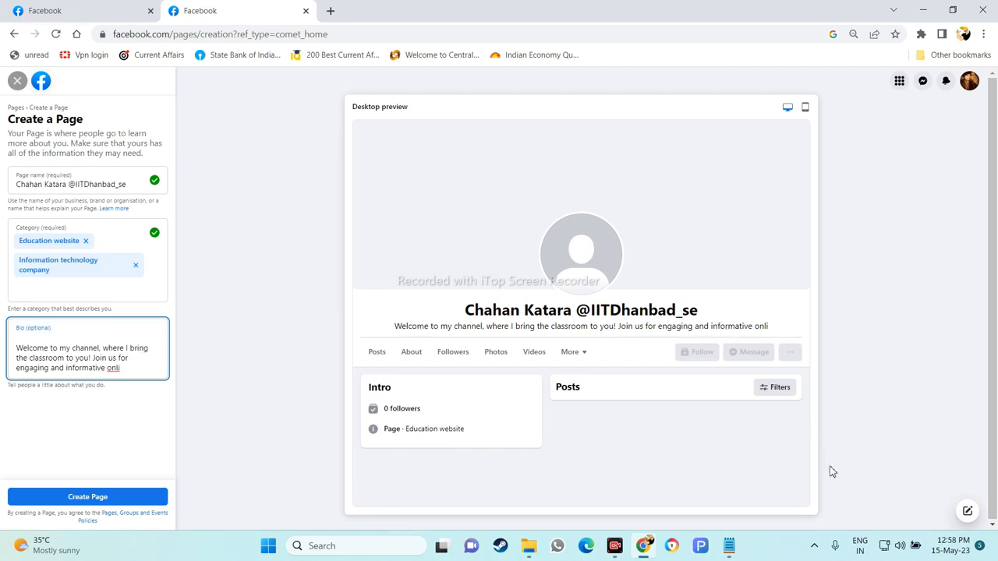
# Replace the Bio with "My channel is your go-to source for high-quality online education." and try to create the Page
pyautogui.hotkey('ctrl', 'a')
pyautogui.hotkey('ctrl', 'v')
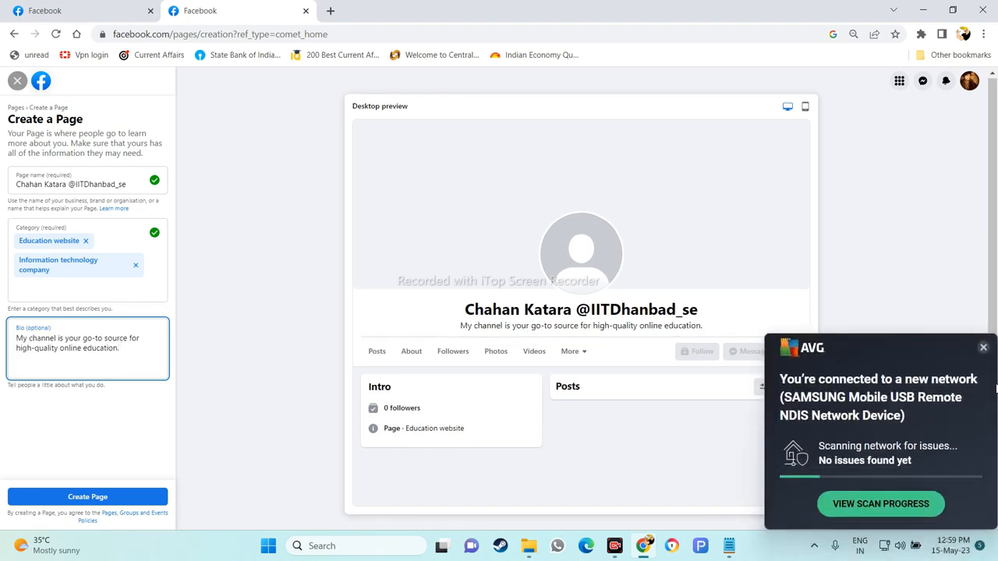
pyautogui.click(982, 347)
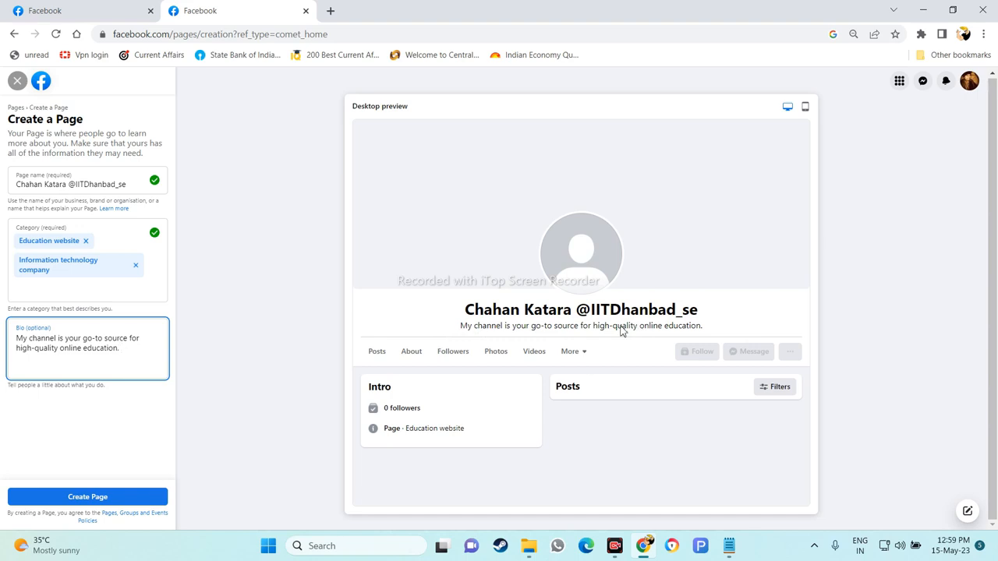
pyautogui.click(134, 501)
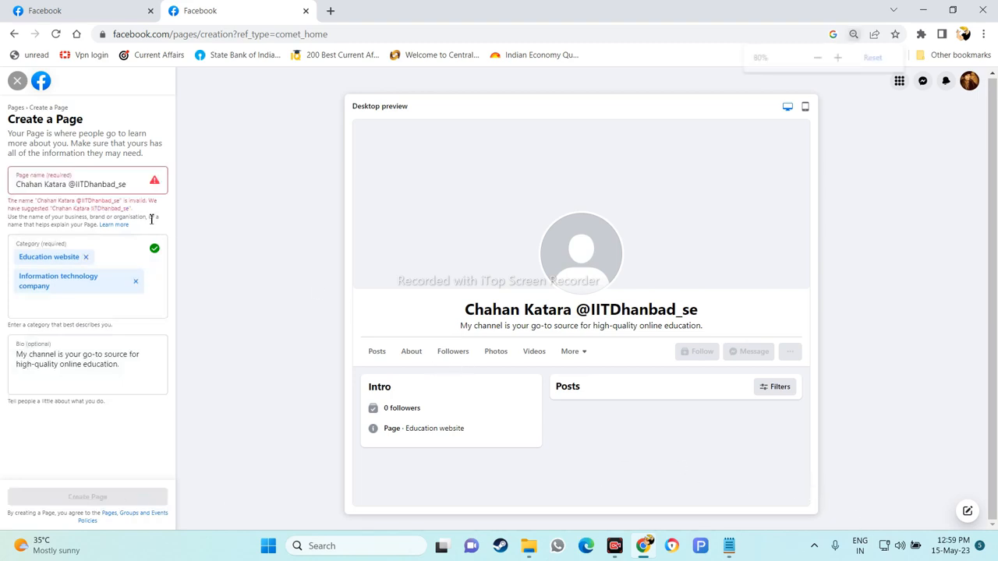
# Remove the @ sign from the Page name and create the Page
pyautogui.hotkey('ctrl', '+')
pyautogui.hotkey('ctrl', '+')
pyautogui.hotkey('ctrl', '+')
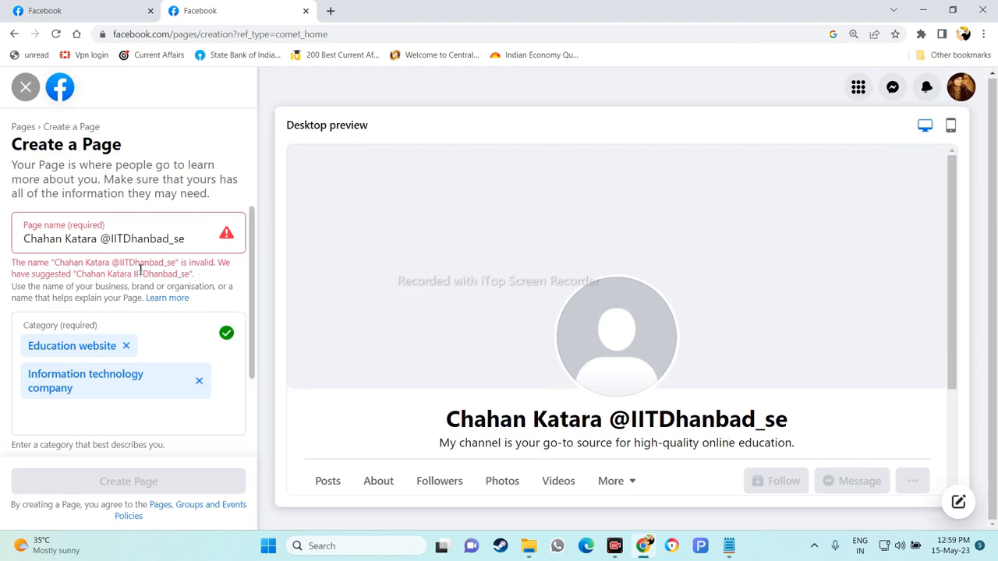
pyautogui.click(110, 240)
pyautogui.press('BackSpace')
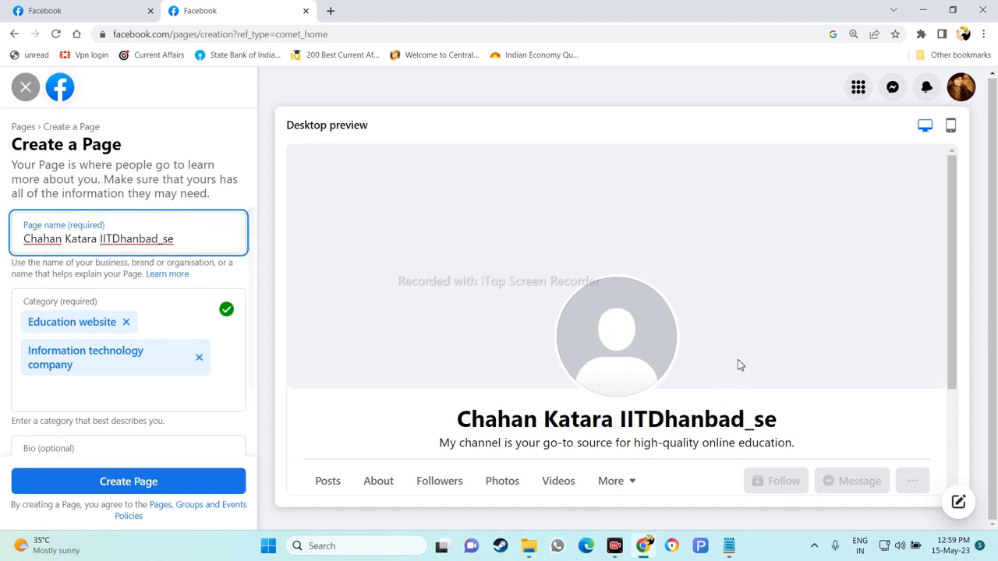
pyautogui.hotkey('ctrl', '-')
pyautogui.hotkey('ctrl', '-')
pyautogui.hotkey('ctrl', '-')
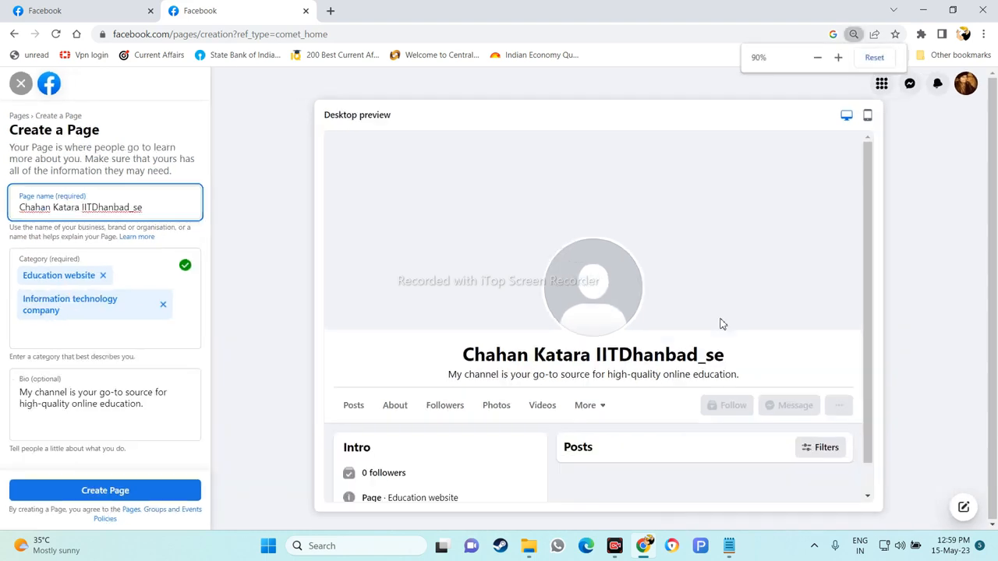
pyautogui.click(93, 496)
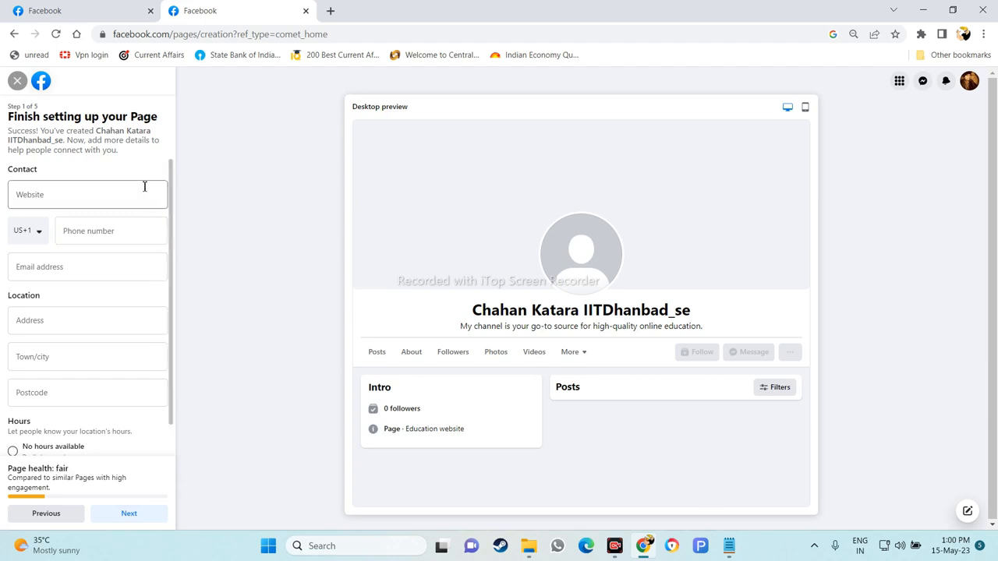
# Look over the empty contact, location and hours fields in the first step of the Page setup
pyautogui.scroll(-1, 144, 186)
pyautogui.scroll(-1, 130, 305)
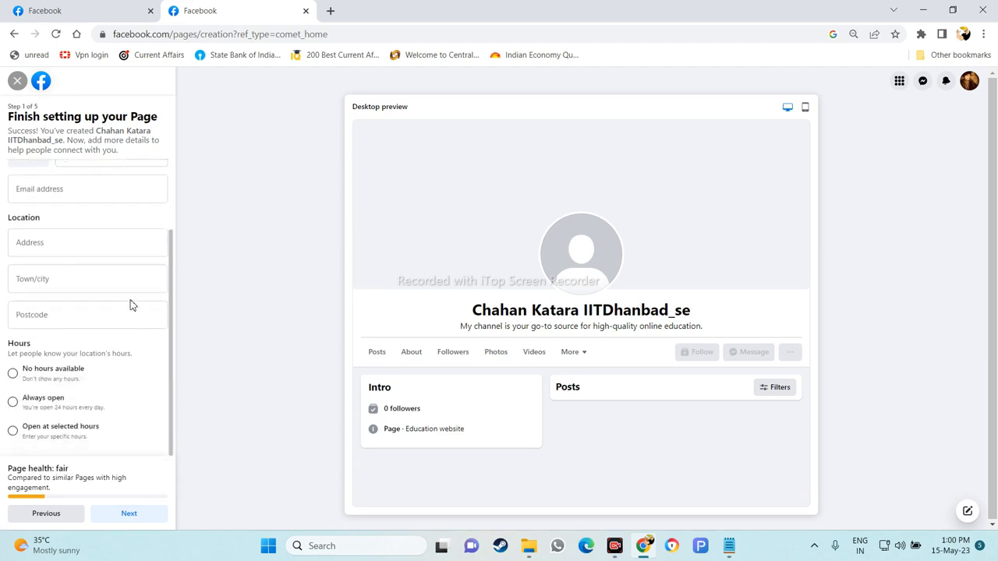
pyautogui.scroll(1, 129, 305)
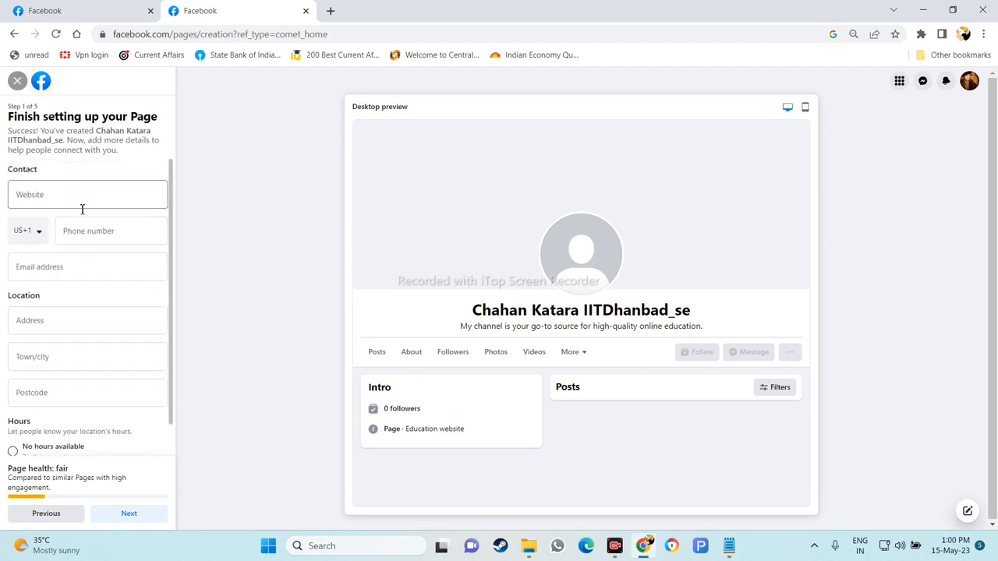
# Review the filled-in website, phone number, email, address, town and opening hours of the Page
pyautogui.scroll(-1, 97, 305)
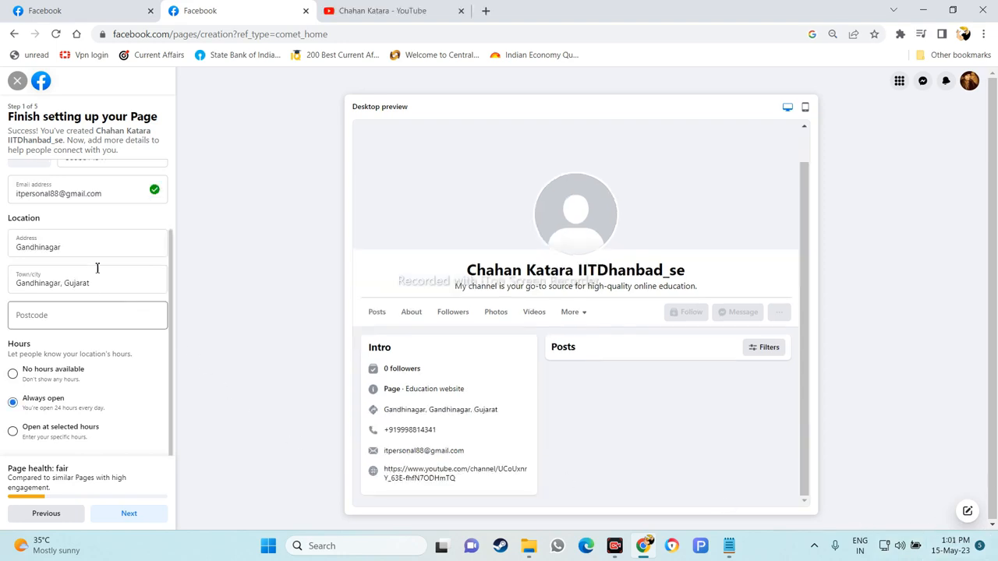
pyautogui.scroll(1, 90, 255)
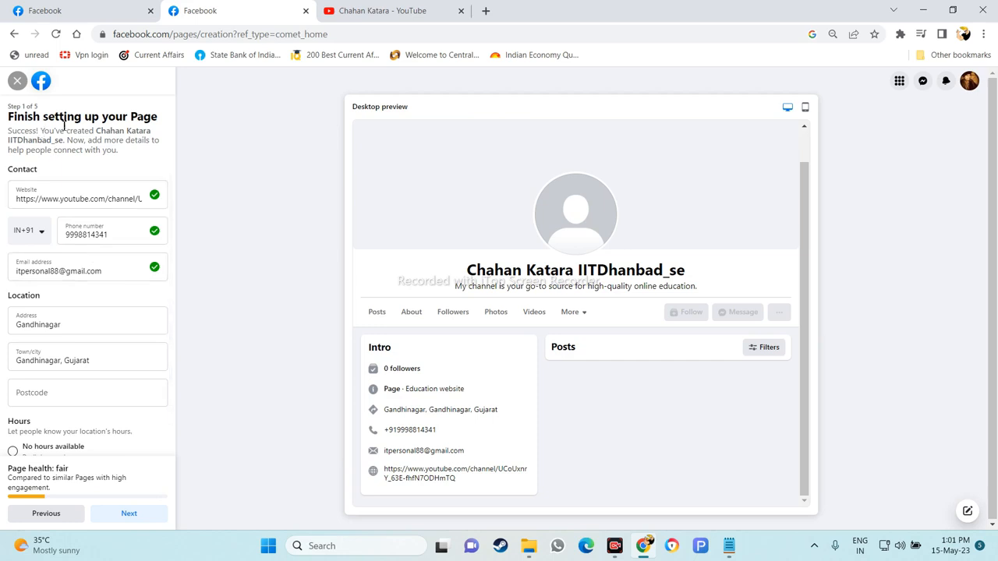
pyautogui.scroll(-1, 113, 196)
pyautogui.scroll(1, 109, 198)
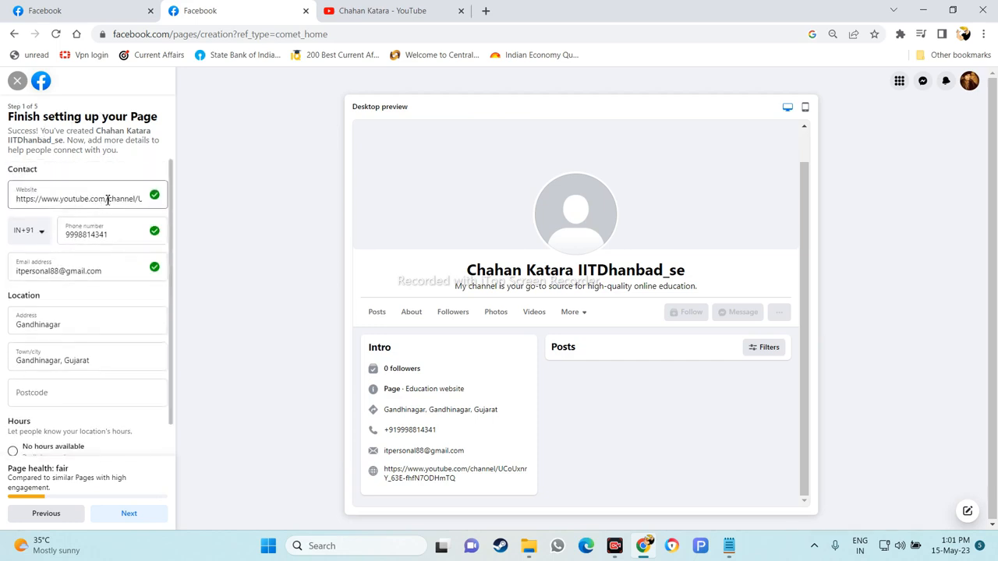
pyautogui.scroll(-1, 107, 199)
pyautogui.scroll(1, 103, 204)
pyautogui.scroll(-1, 105, 206)
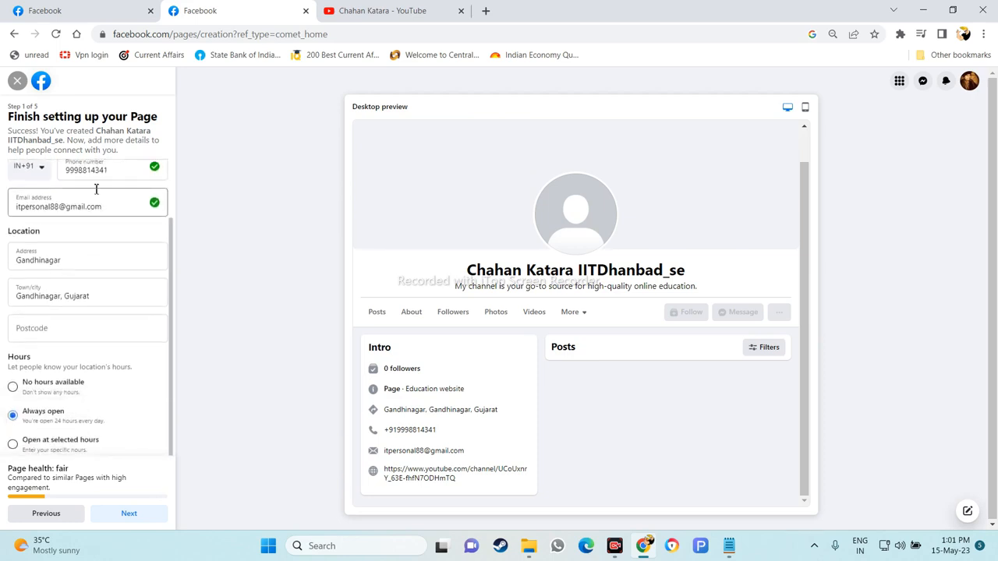
pyautogui.scroll(1, 95, 188)
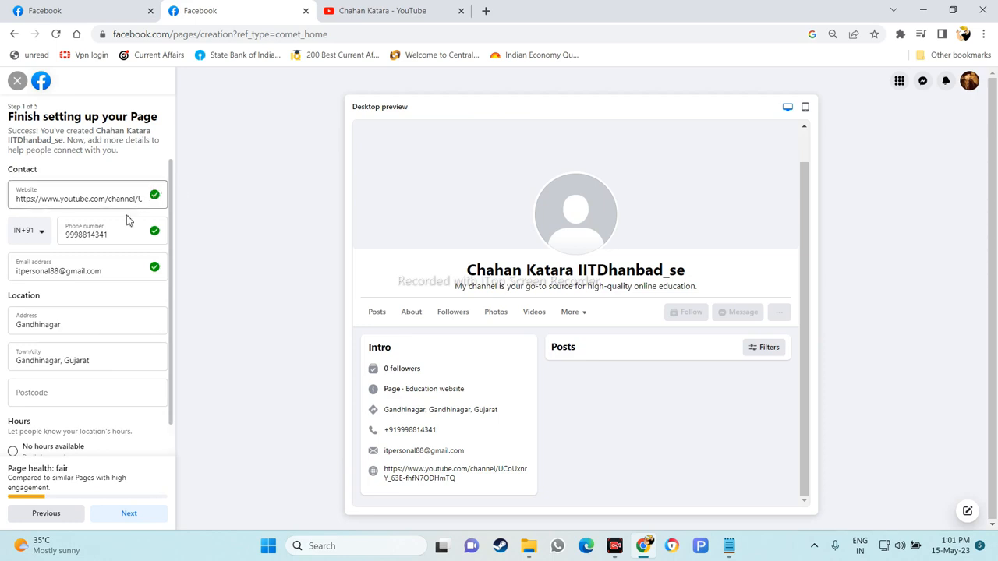
pyautogui.scroll(-1, 149, 203)
pyautogui.click(48, 195)
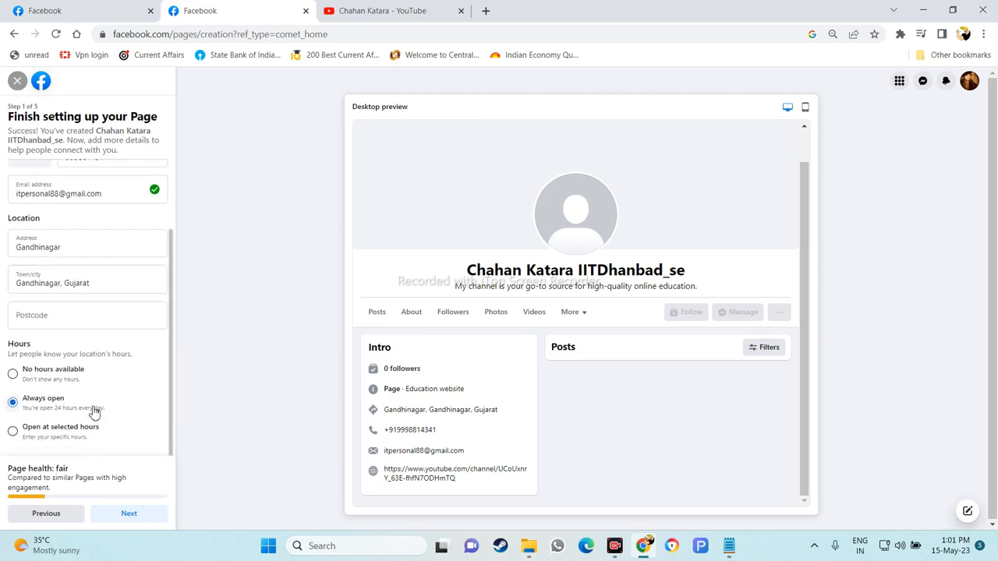
pyautogui.moveTo(8, 343); pyautogui.dragTo(134, 358)
pyautogui.click(133, 358)
pyautogui.scroll(2, 63, 233)
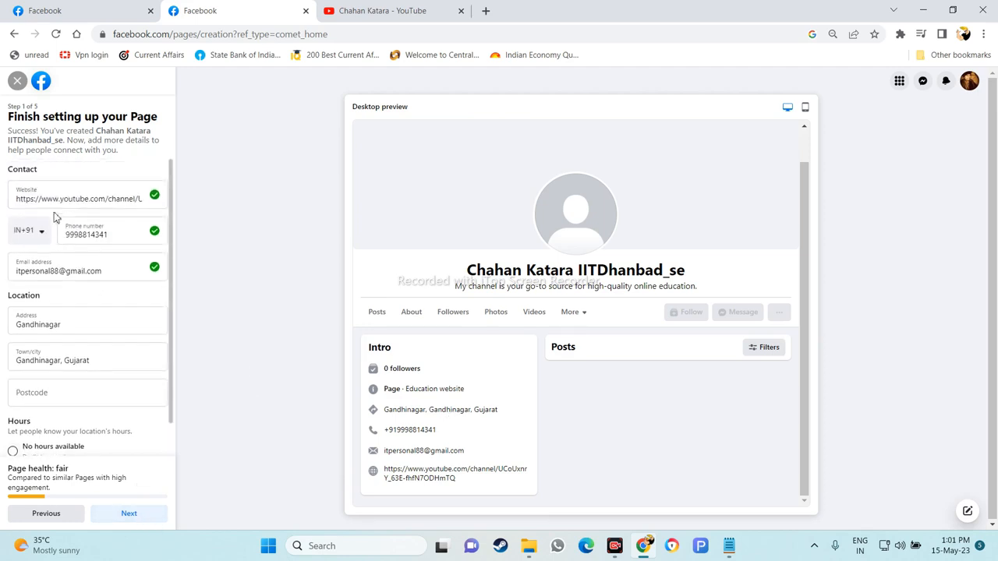
pyautogui.scroll(-2, 141, 421)
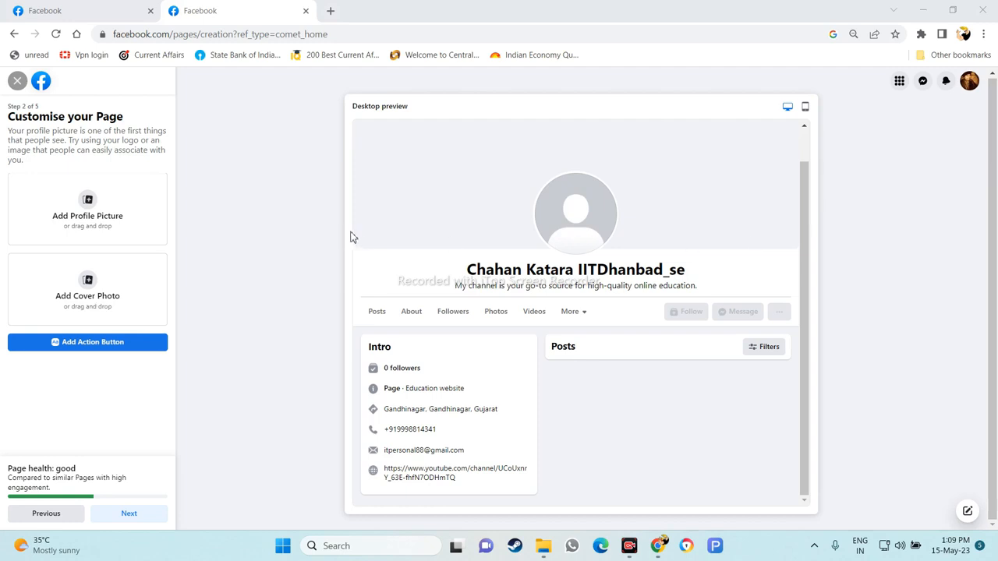
pyautogui.click(88, 199)
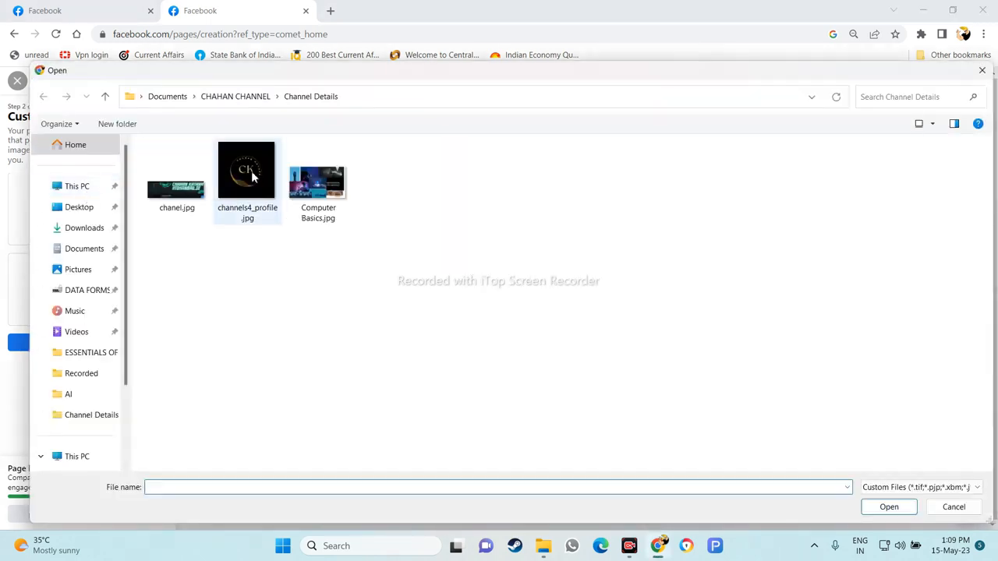
pyautogui.doubleClick(246, 177)
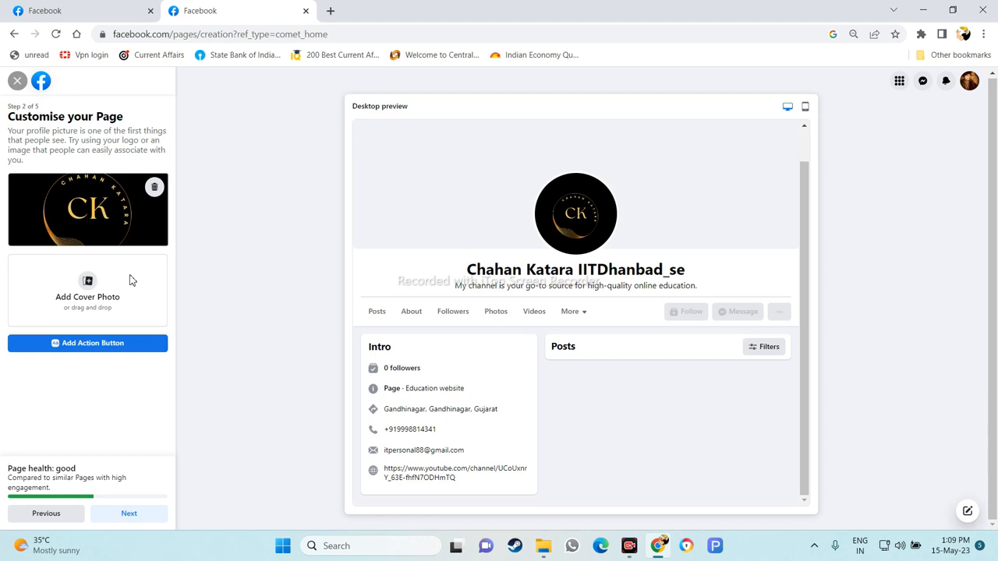
pyautogui.click(88, 284)
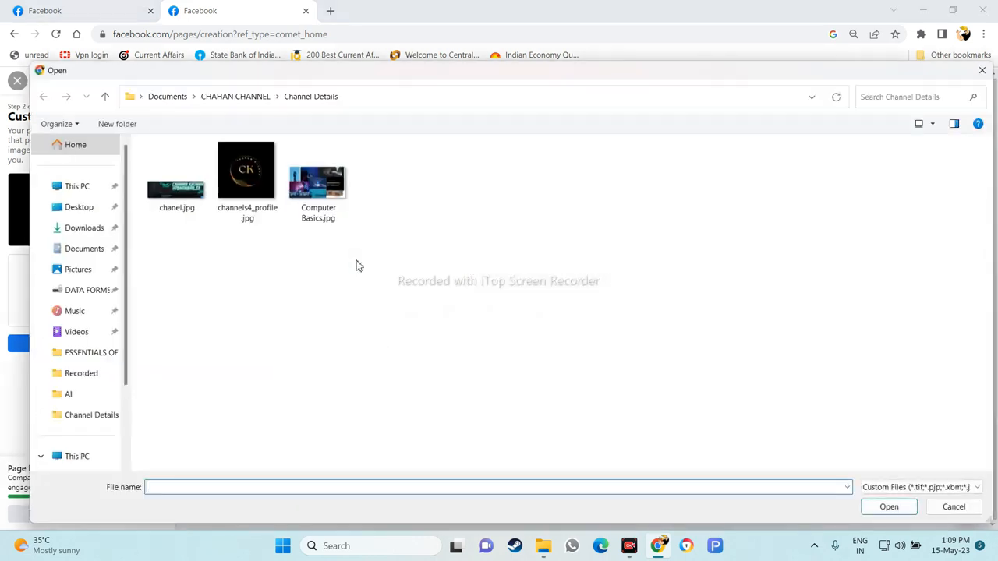
pyautogui.doubleClick(318, 184)
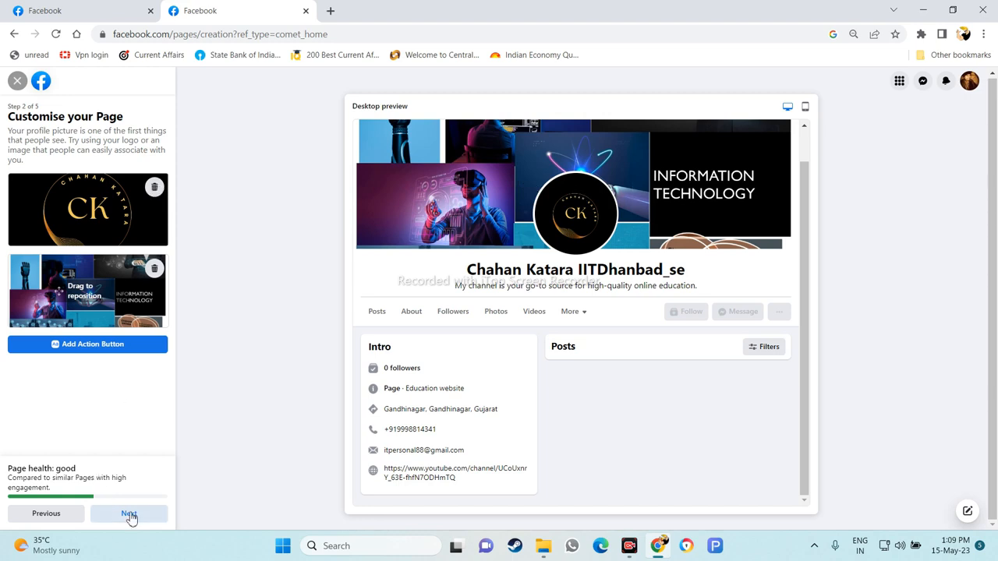
# Continue to the WhatsApp connection step, enter the WhatsApp phone number with the IN+91 country code and request a code
pyautogui.moveTo(11, 470)
pyautogui.mouseDown()
pyautogui.moveTo(77, 475)
pyautogui.moveTo(78, 490)
pyautogui.mouseUp()
pyautogui.click(52, 477)
pyautogui.doubleClick(63, 468)
pyautogui.click(91, 475)
pyautogui.click(131, 514)
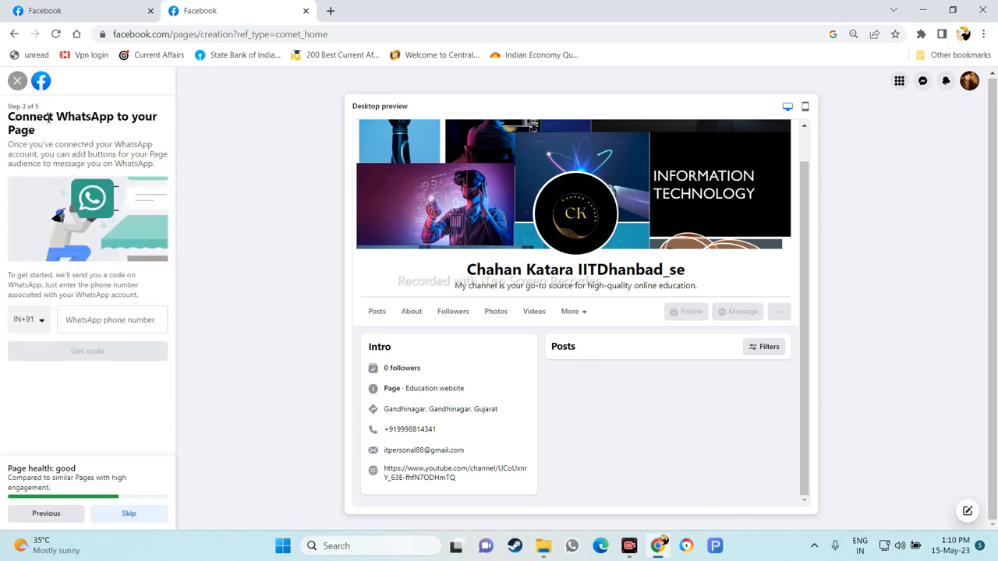
pyautogui.moveTo(49, 117); pyautogui.dragTo(117, 118)
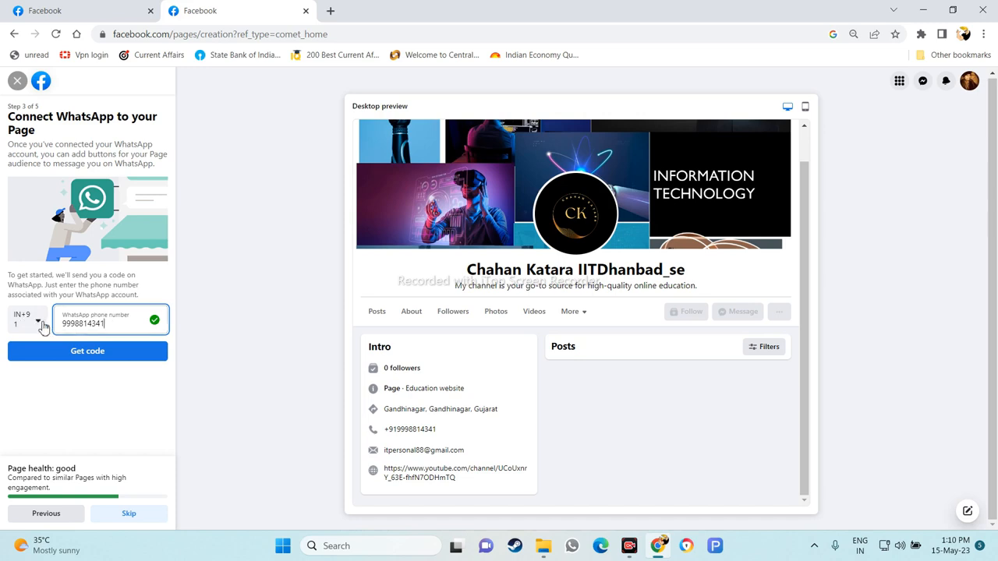
pyautogui.click(131, 352)
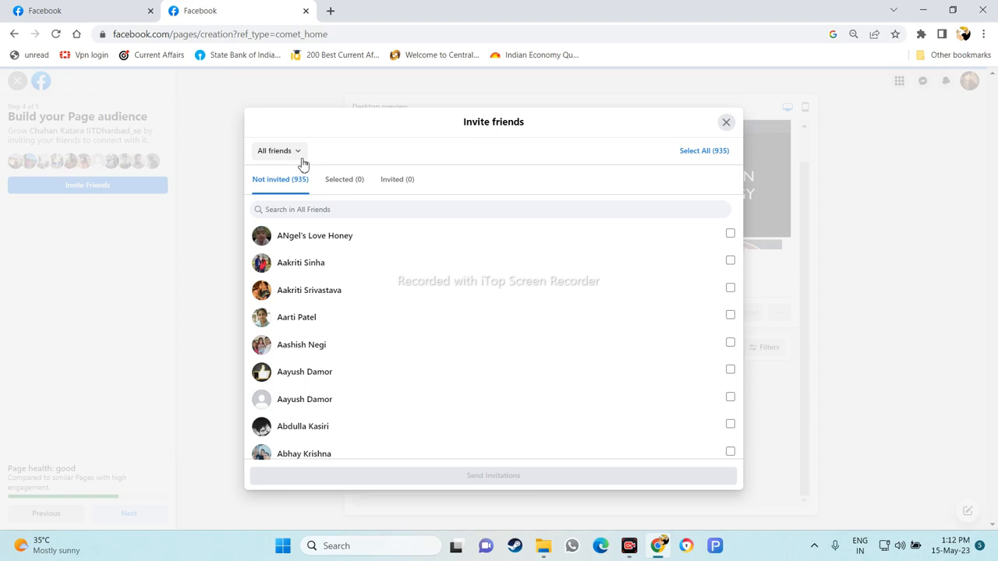
# Select nine friends from the list of friends not yet invited and send them invitations to the Page
pyautogui.click(731, 317)
pyautogui.click(731, 344)
pyautogui.scroll(-1, 723, 361)
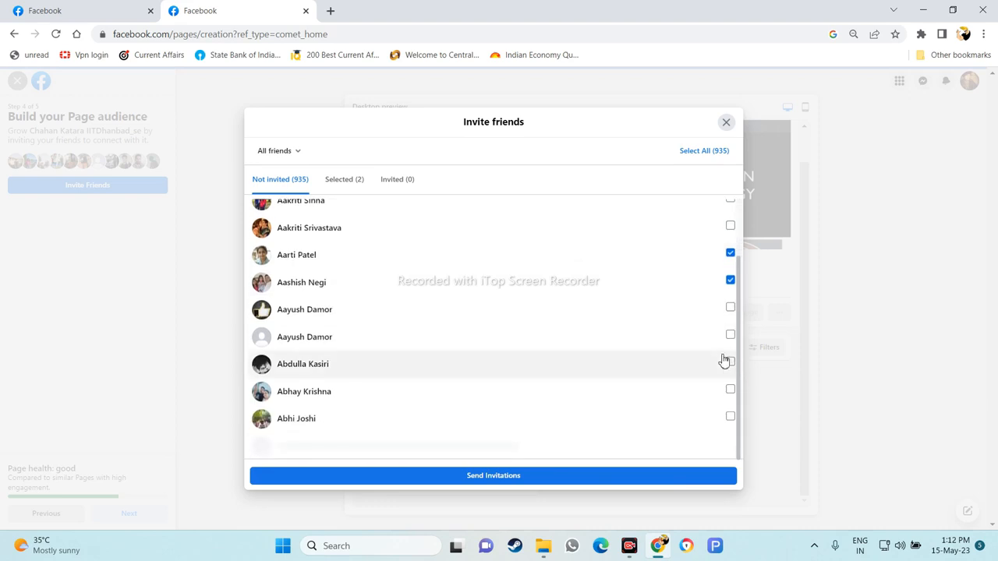
pyautogui.scroll(-1, 721, 361)
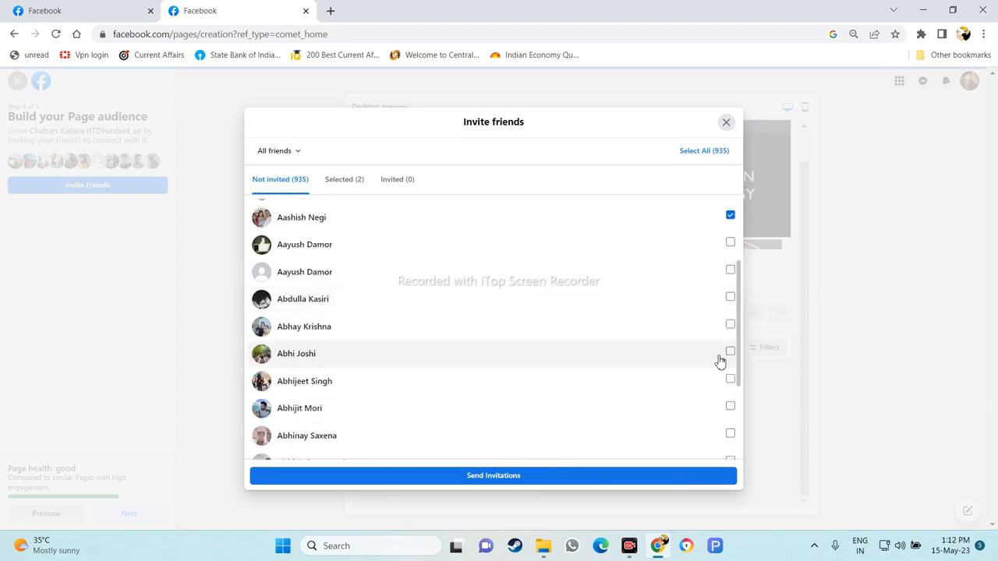
pyautogui.click(730, 325)
pyautogui.click(729, 353)
pyautogui.click(729, 380)
pyautogui.click(729, 408)
pyautogui.scroll(-3, 728, 403)
pyautogui.click(730, 348)
pyautogui.scroll(-3, 715, 367)
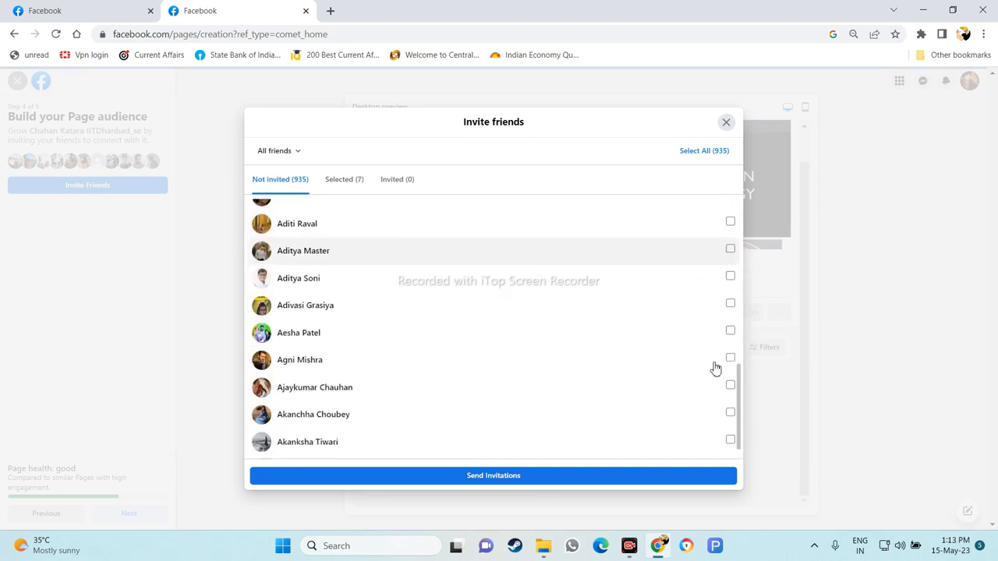
pyautogui.click(729, 317)
pyautogui.click(729, 291)
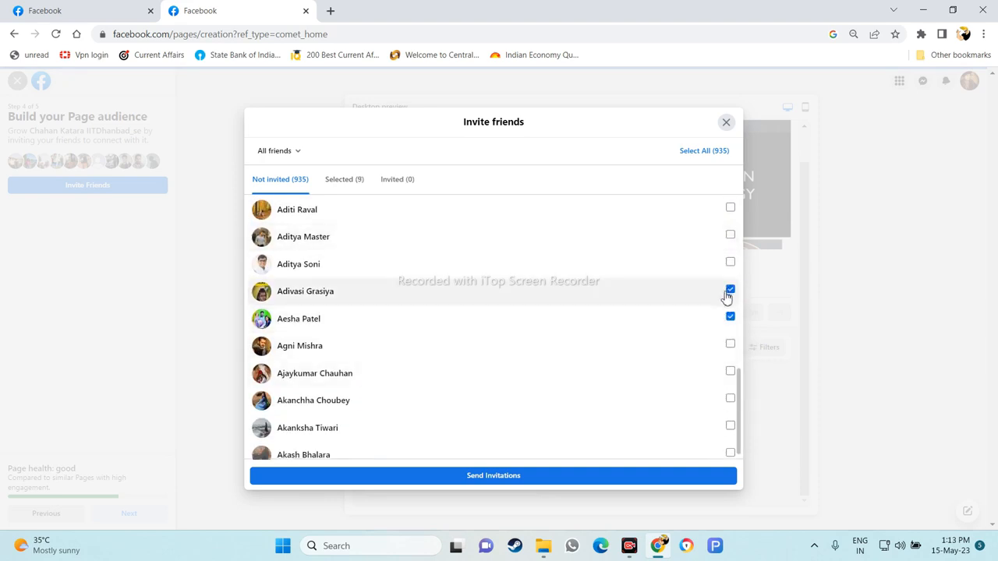
pyautogui.click(618, 475)
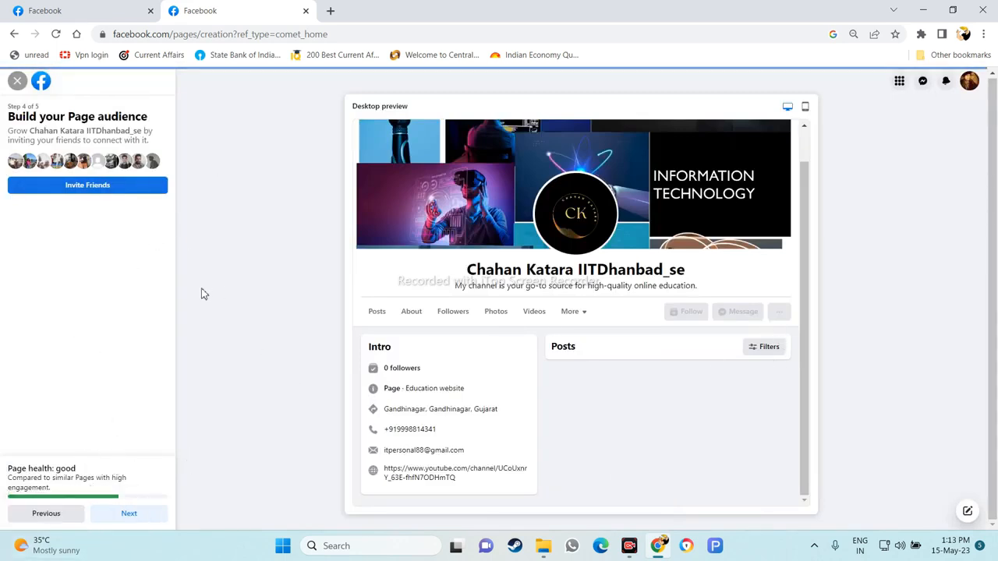
# Continue to the final setup step, turn on marketing and promotional emails about the Page and finish the setup
pyautogui.click(131, 513)
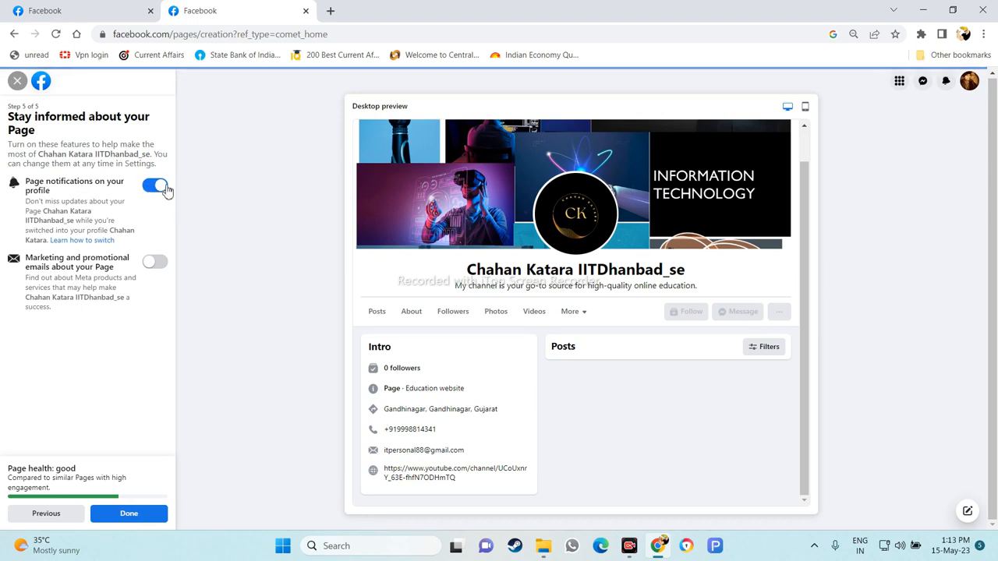
pyautogui.click(156, 261)
pyautogui.click(129, 515)
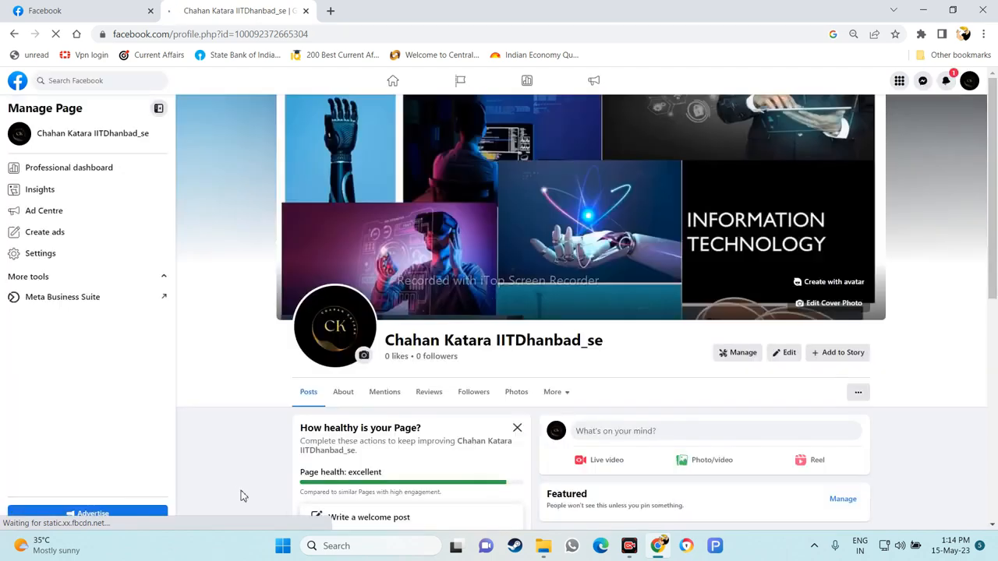
# Take the welcome tour of the new Page through to its end
pyautogui.scroll(-2, 247, 497)
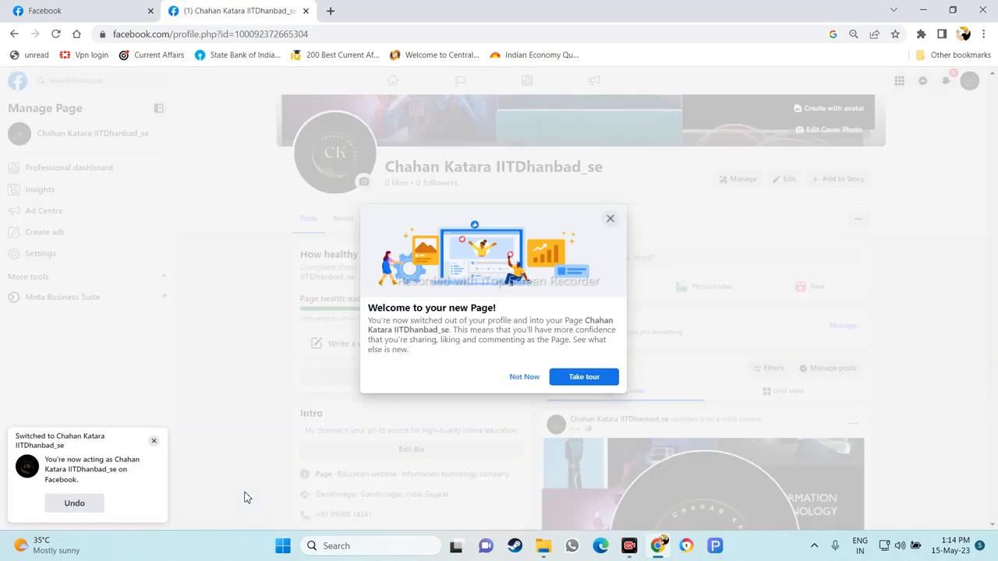
pyautogui.click(581, 380)
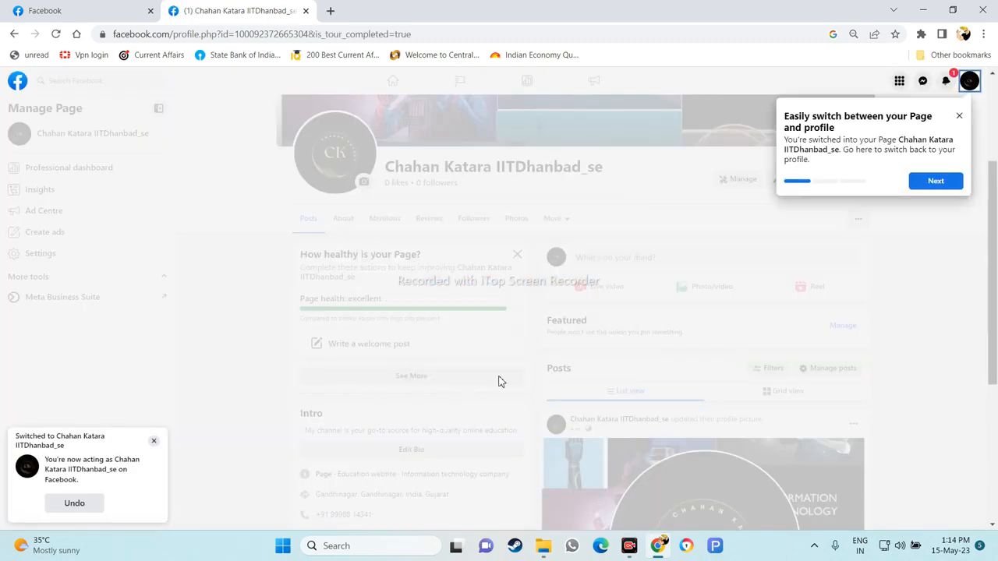
pyautogui.click(935, 182)
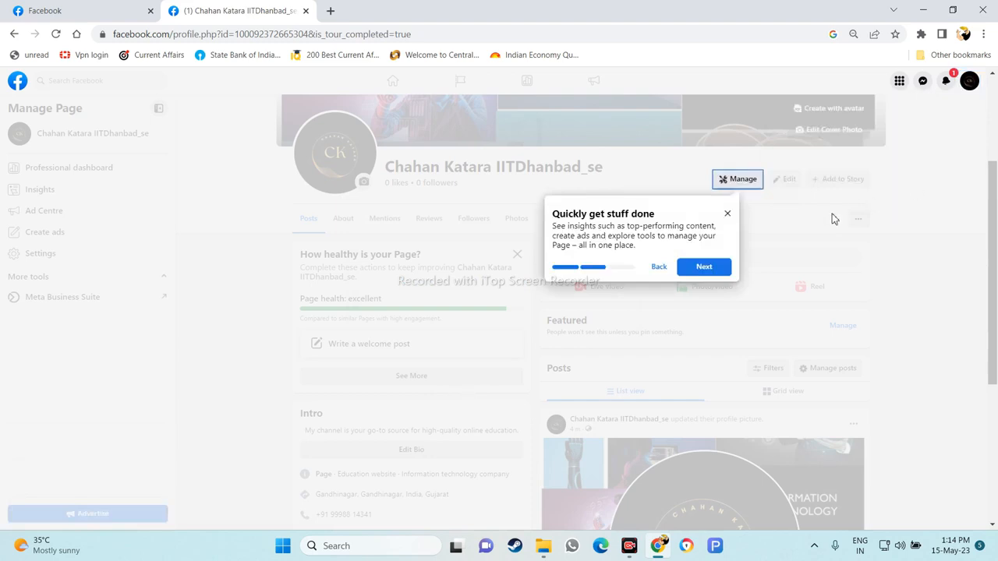
pyautogui.click(715, 271)
pyautogui.click(555, 176)
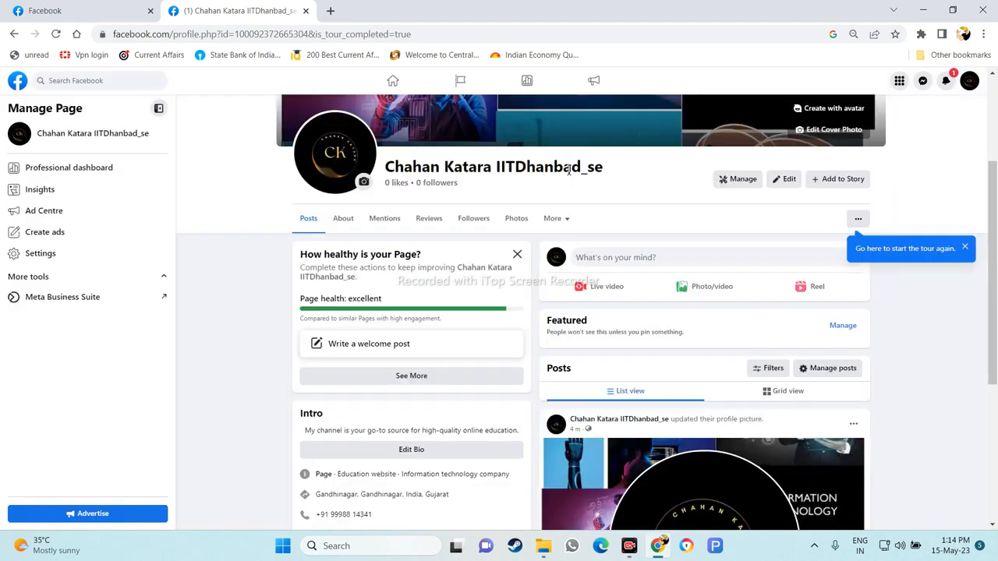
# Look over the new Page's cover photo, intro details, photos, posts and management options
pyautogui.scroll(3, 953, 291)
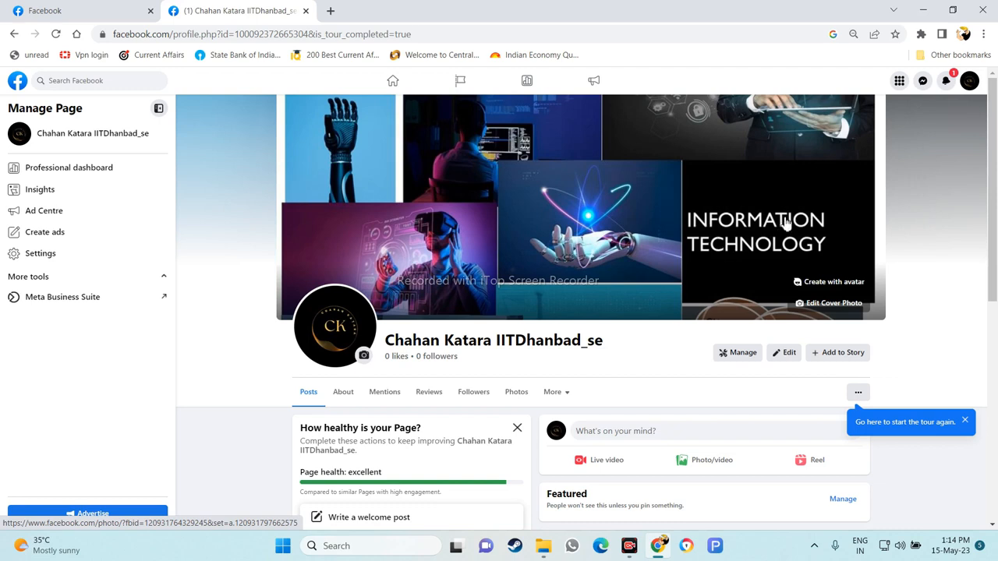
pyautogui.scroll(-1, 786, 224)
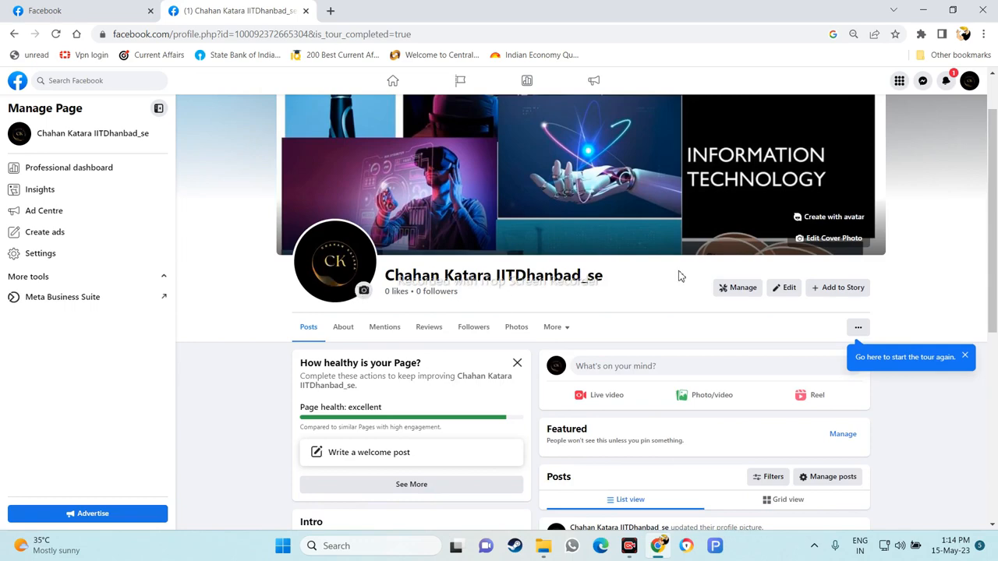
pyautogui.scroll(-3, 678, 276)
pyautogui.scroll(-3, 677, 279)
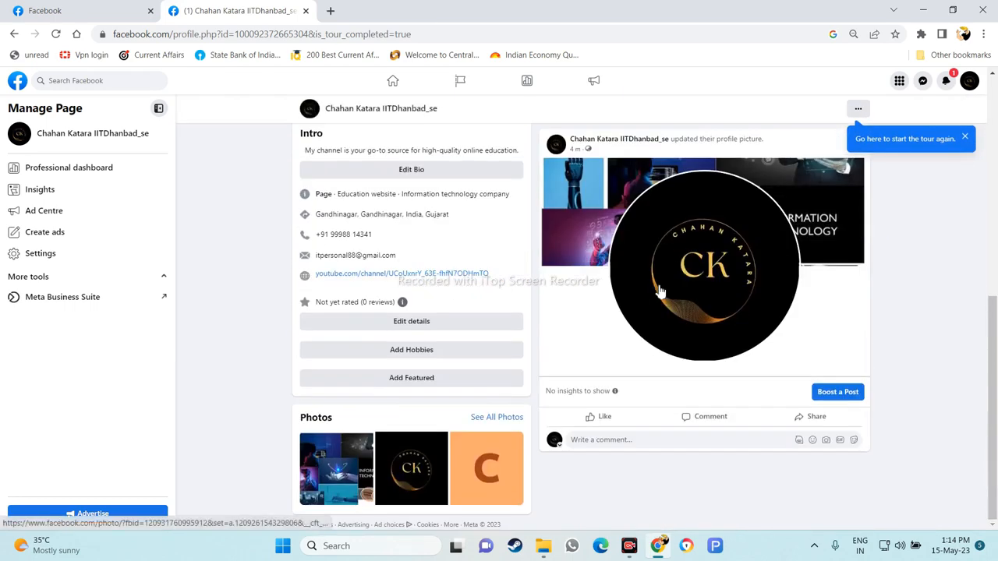
pyautogui.scroll(3, 615, 316)
pyautogui.scroll(-3, 690, 308)
pyautogui.scroll(4, 63, 207)
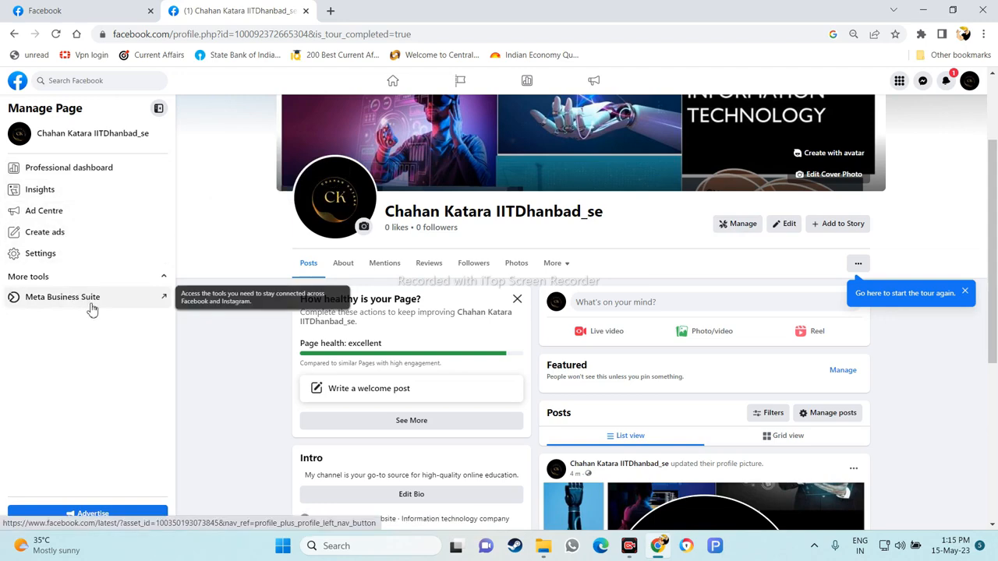
pyautogui.scroll(-1, 93, 307)
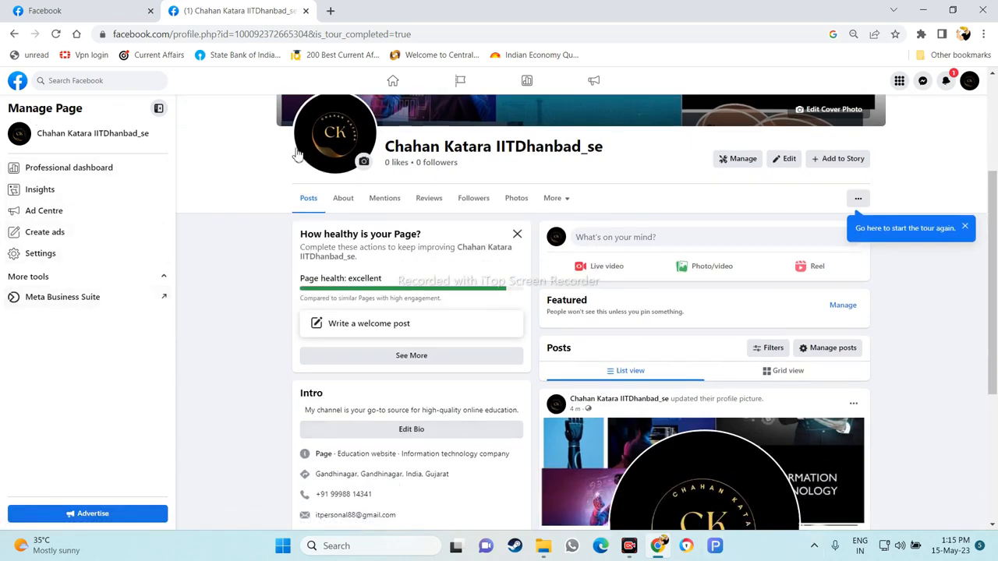
pyautogui.scroll(3, 460, 300)
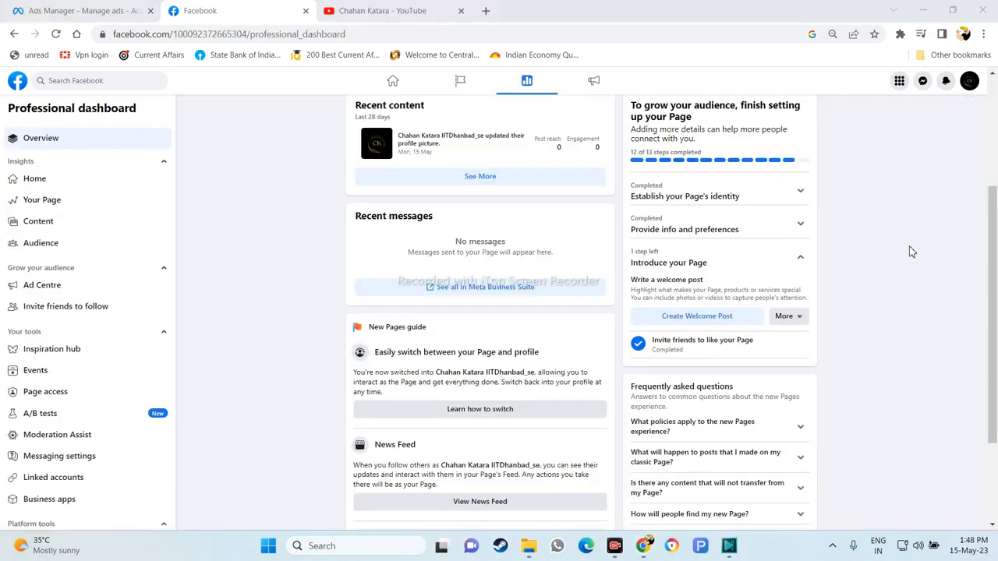
pyautogui.scroll(3, 908, 254)
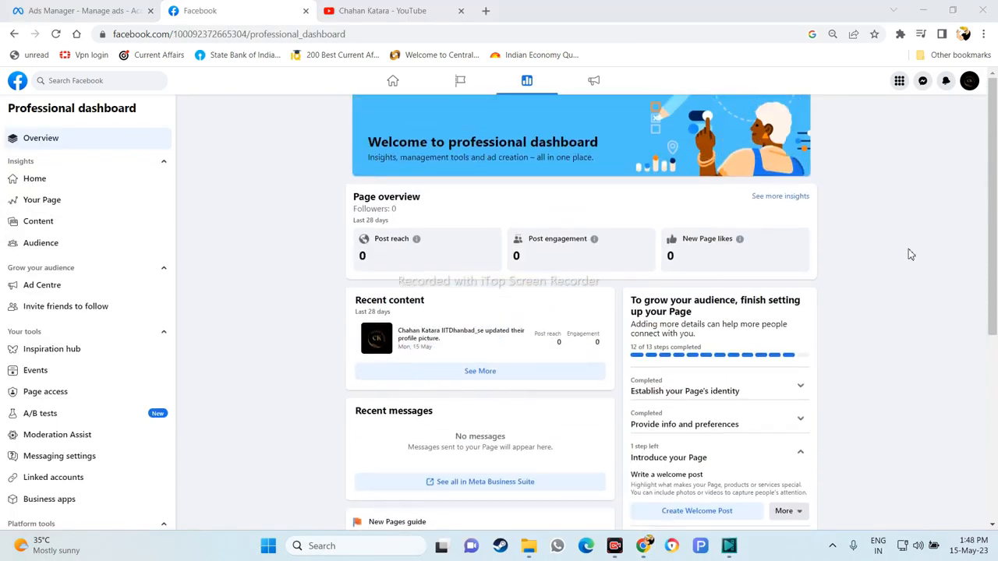
pyautogui.click(969, 81)
pyautogui.click(852, 129)
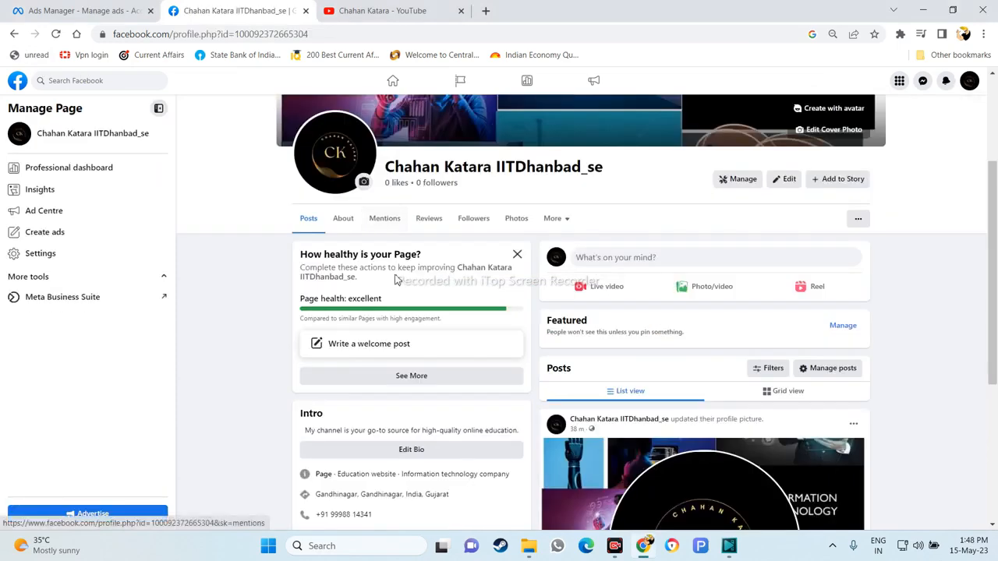
pyautogui.scroll(1, 178, 245)
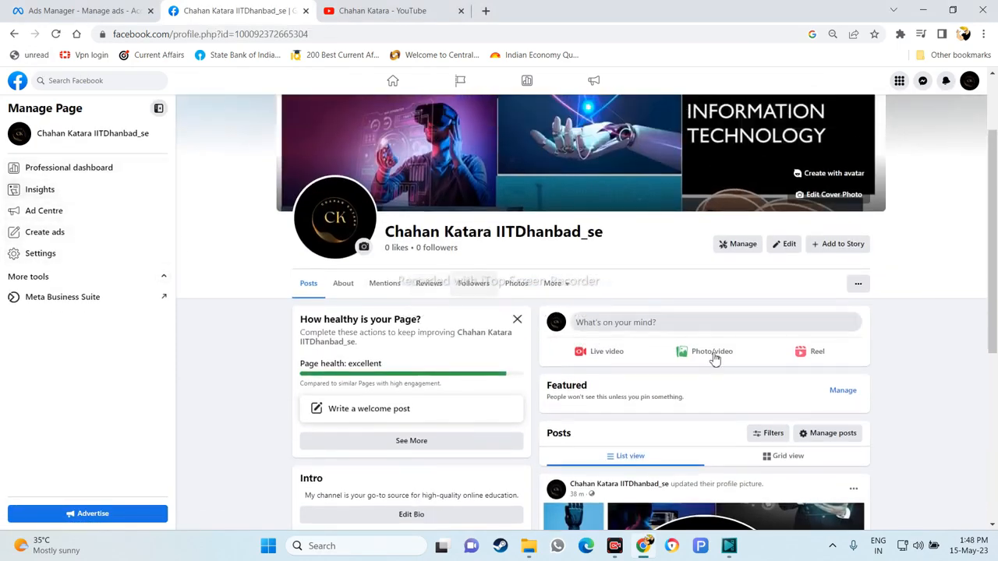
pyautogui.scroll(-3, 709, 356)
pyautogui.scroll(-1, 708, 372)
pyautogui.scroll(3, 691, 374)
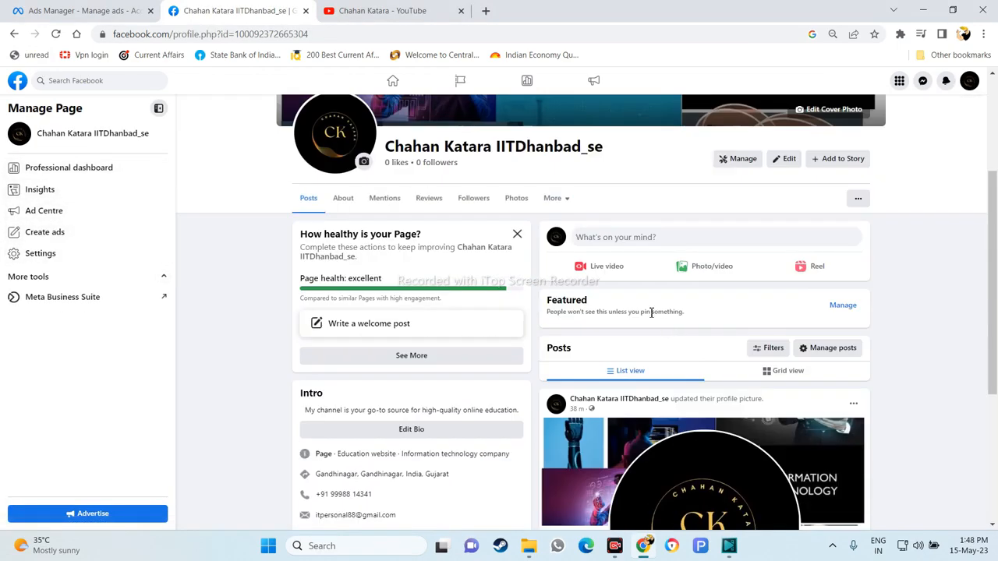
pyautogui.click(620, 241)
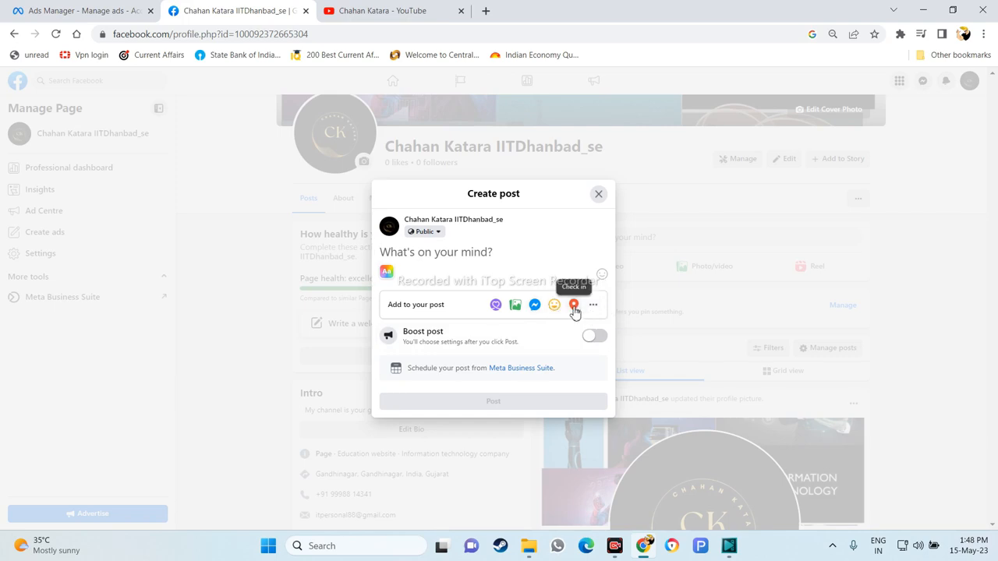
pyautogui.click(597, 194)
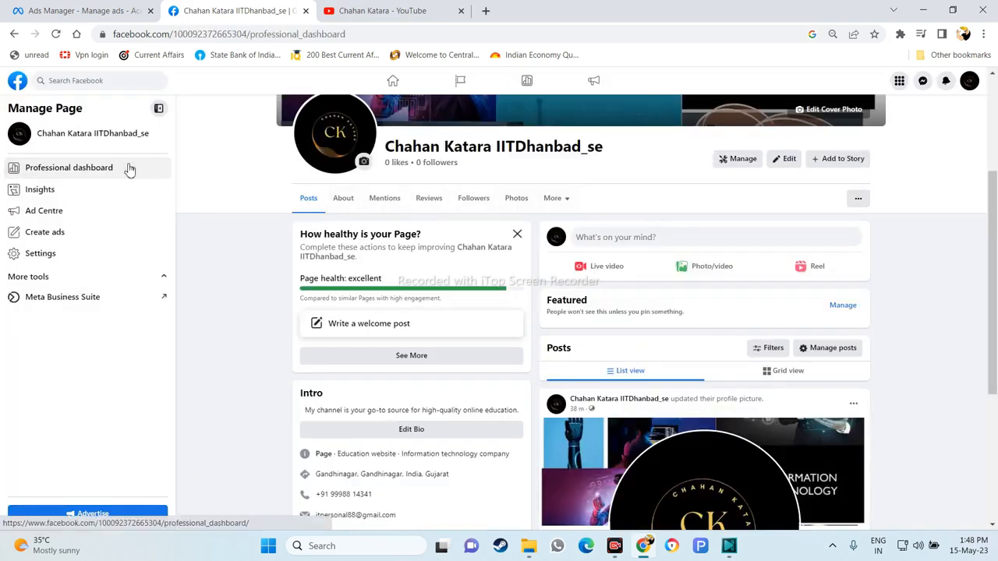
# Open the professional dashboard and look through its insights, audience growth and tools entries
pyautogui.click(131, 170)
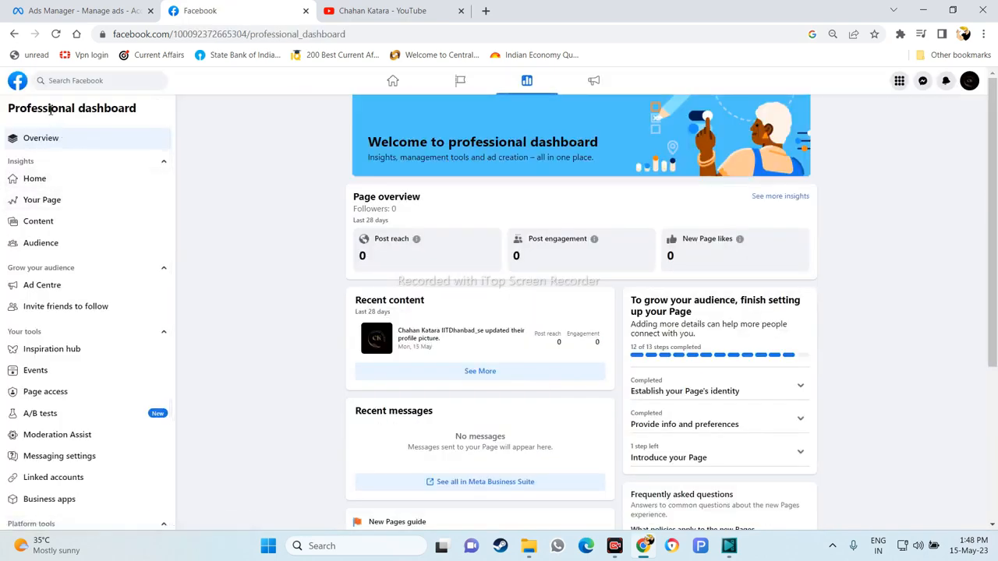
pyautogui.scroll(-2, 106, 312)
pyautogui.scroll(1, 94, 358)
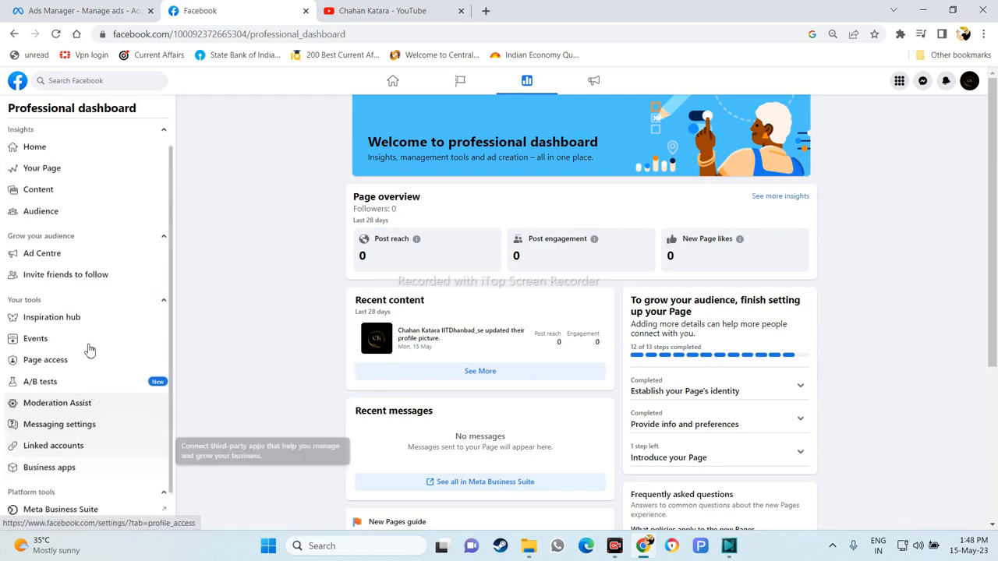
pyautogui.scroll(1, 92, 355)
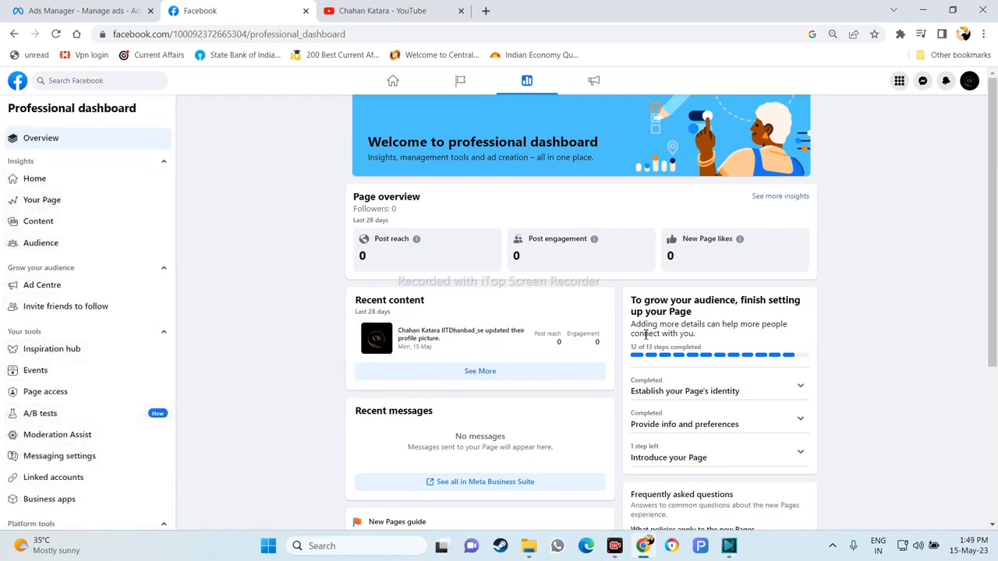
# Expand the "Establish your Page's identity" checklist and review the tasks for finishing the Page setup
pyautogui.scroll(-2, 657, 334)
pyautogui.click(800, 258)
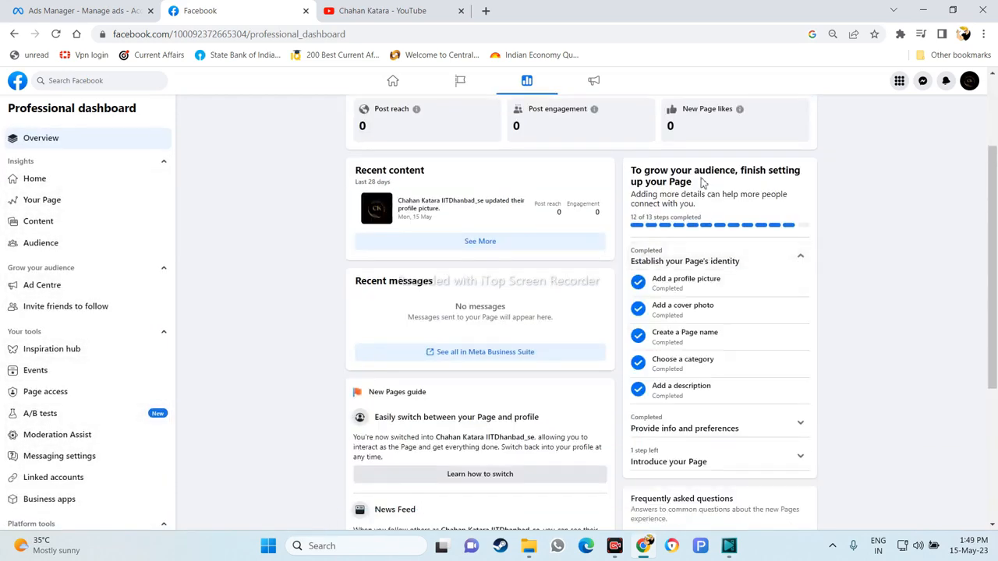
pyautogui.moveTo(632, 171); pyautogui.dragTo(751, 187)
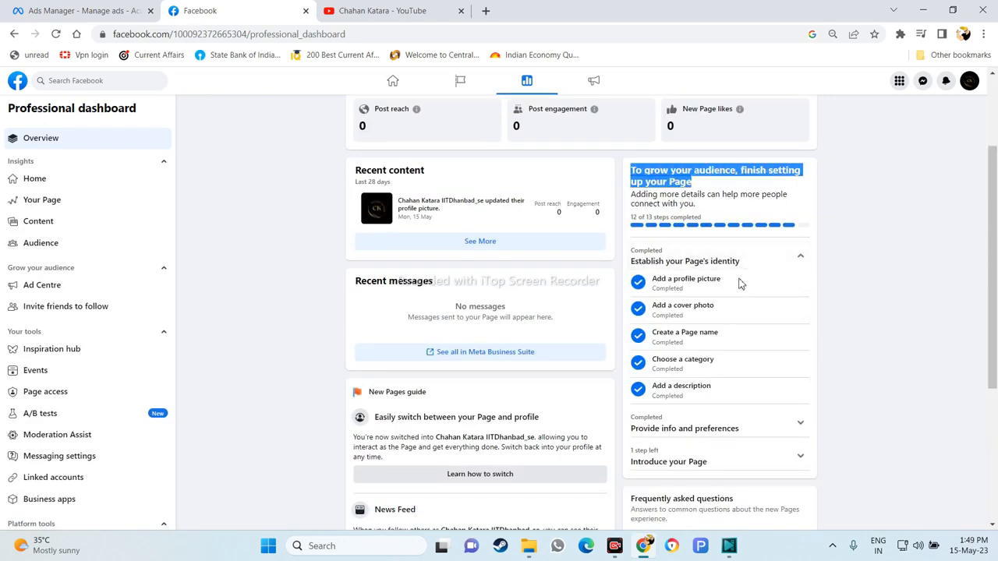
# Expand the "Provide info and preferences" and "Introduce your Page" checklist sections and review the Page setup tasks
pyautogui.scroll(-1, 696, 286)
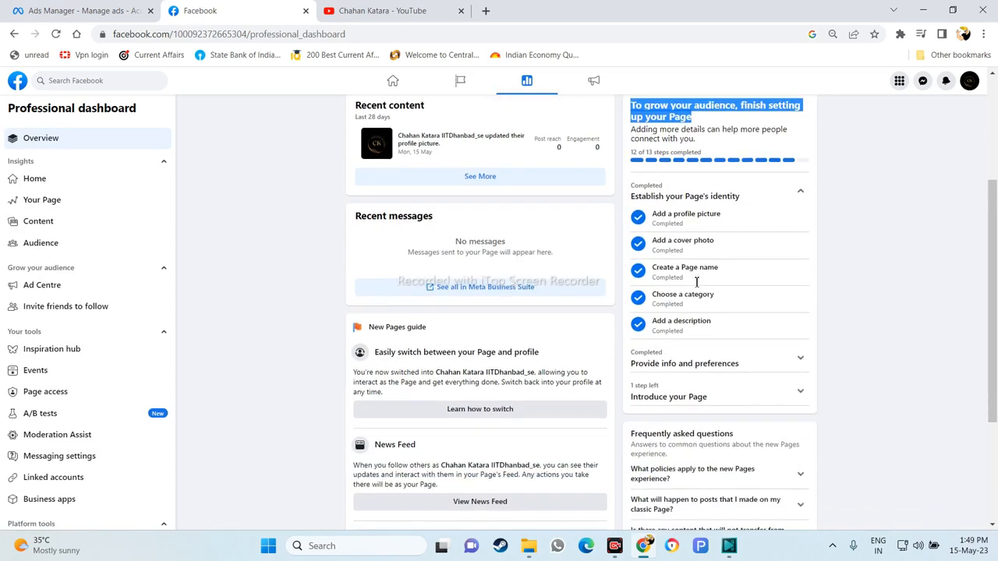
pyautogui.scroll(-2, 733, 294)
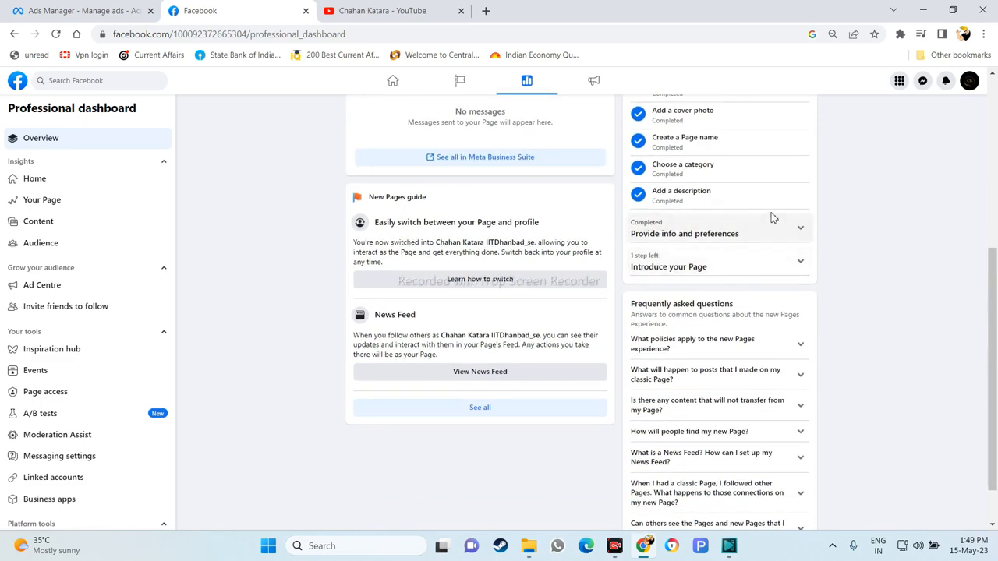
pyautogui.click(774, 233)
pyautogui.scroll(-1, 774, 233)
pyautogui.click(851, 202)
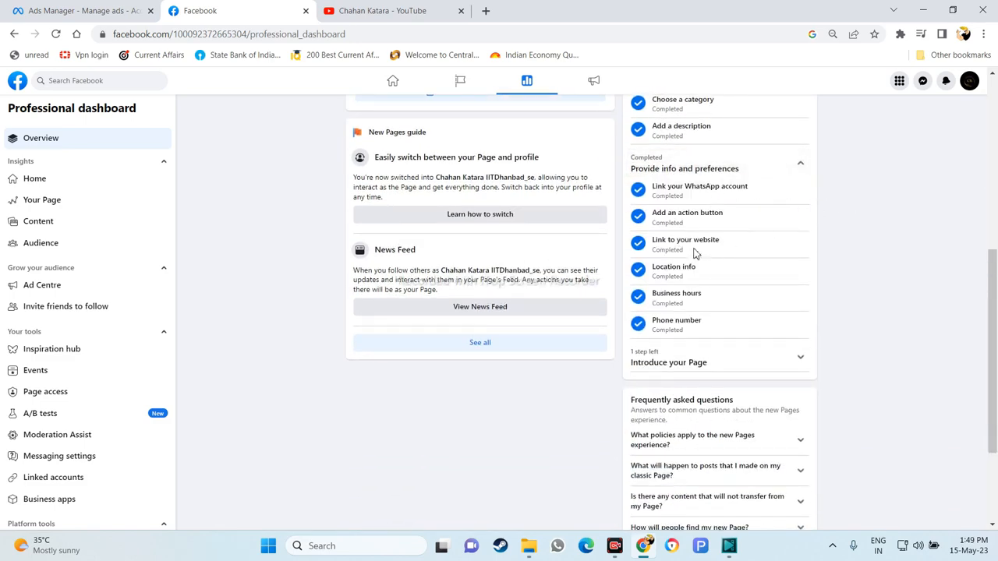
pyautogui.scroll(-1, 695, 253)
pyautogui.scroll(-1, 717, 238)
pyautogui.click(751, 232)
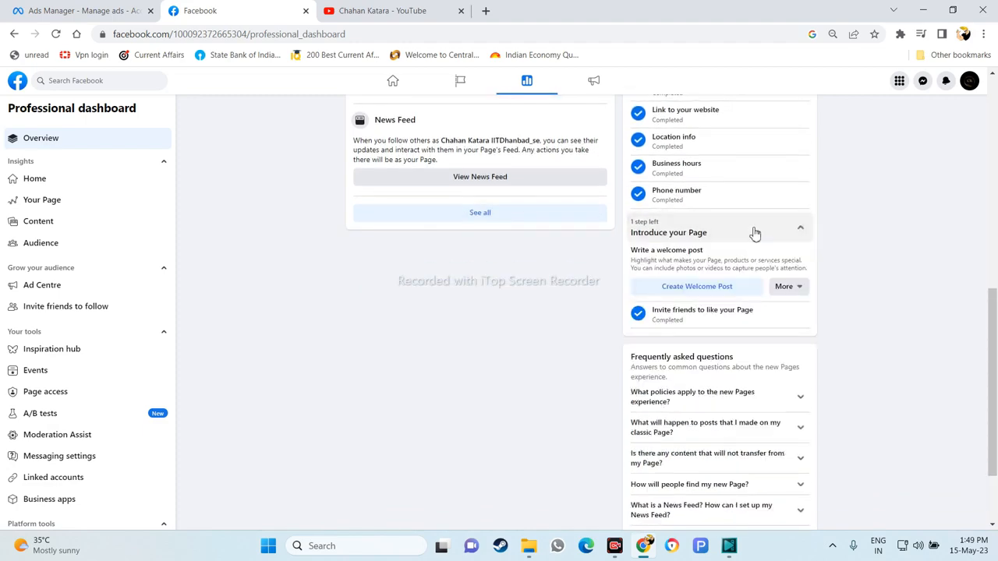
pyautogui.scroll(2, 721, 130)
pyautogui.scroll(5, 720, 131)
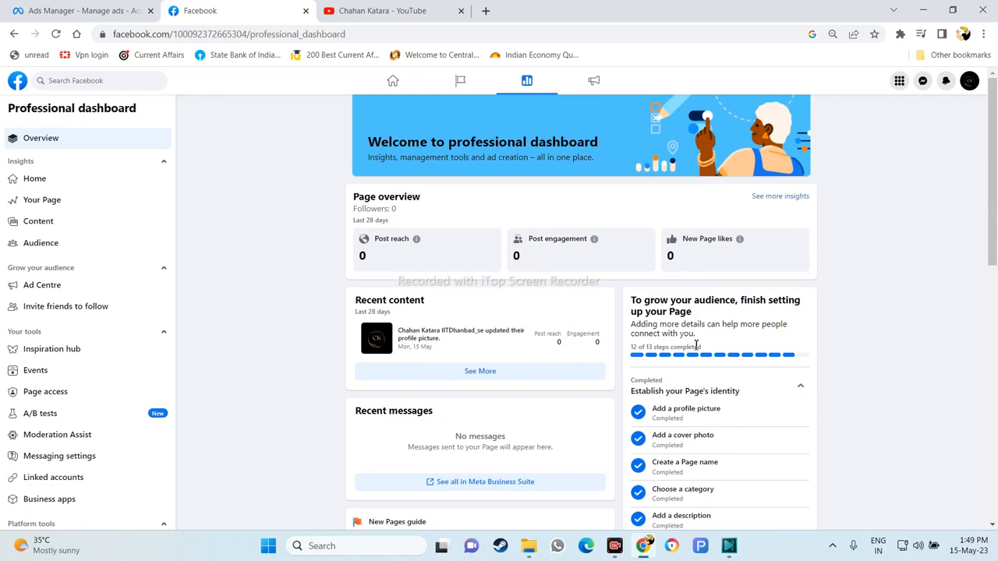
pyautogui.scroll(-5, 696, 347)
pyautogui.scroll(4, 644, 195)
pyautogui.scroll(-6, 644, 261)
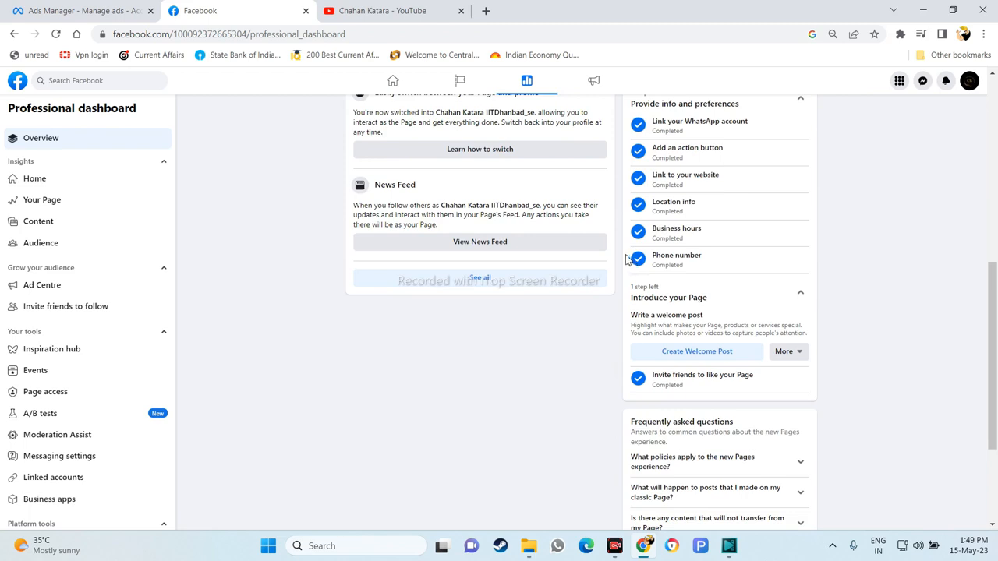
pyautogui.click(724, 353)
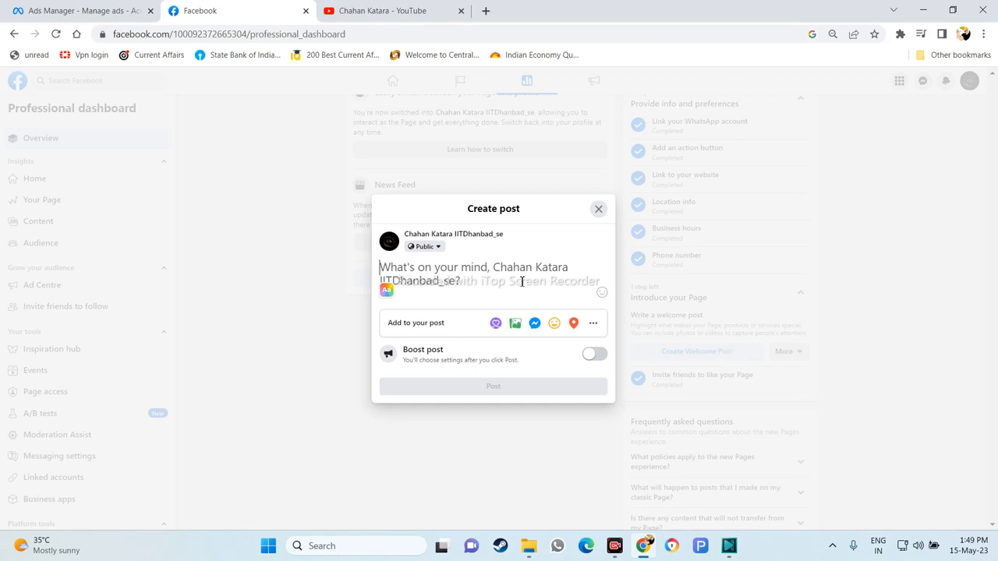
pyautogui.write('https://www.youtube.com/channel/UCoUxnrY_63E-fhfN7ODHmTQ')
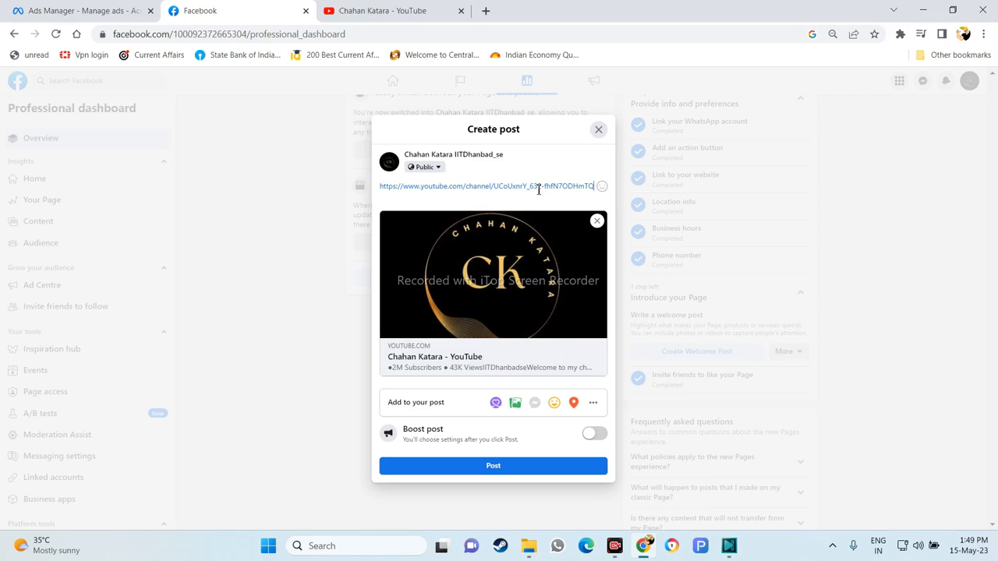
pyautogui.click(394, 11)
pyautogui.scroll(-3, 495, 233)
pyautogui.scroll(3, 496, 234)
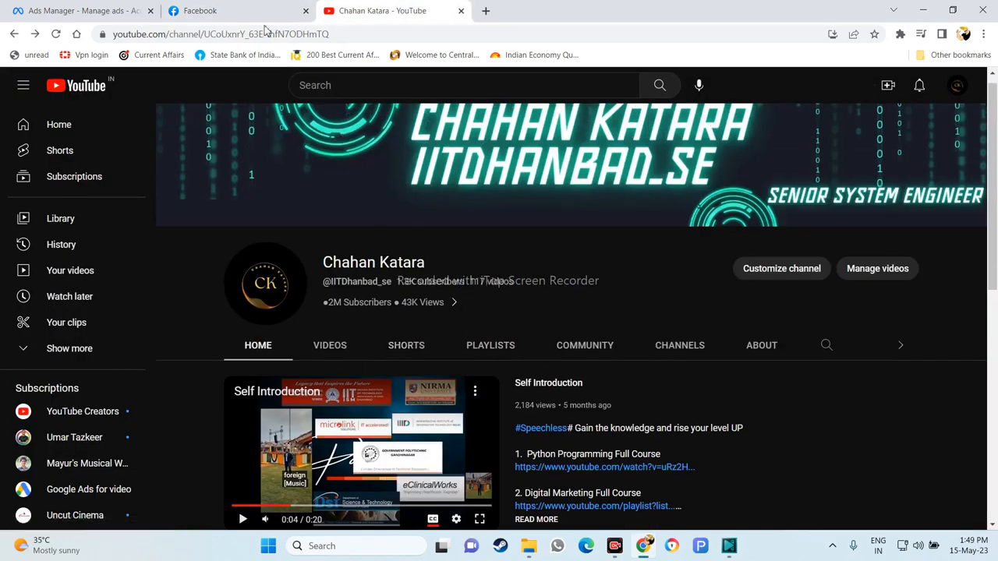
pyautogui.scroll(-1, 343, 363)
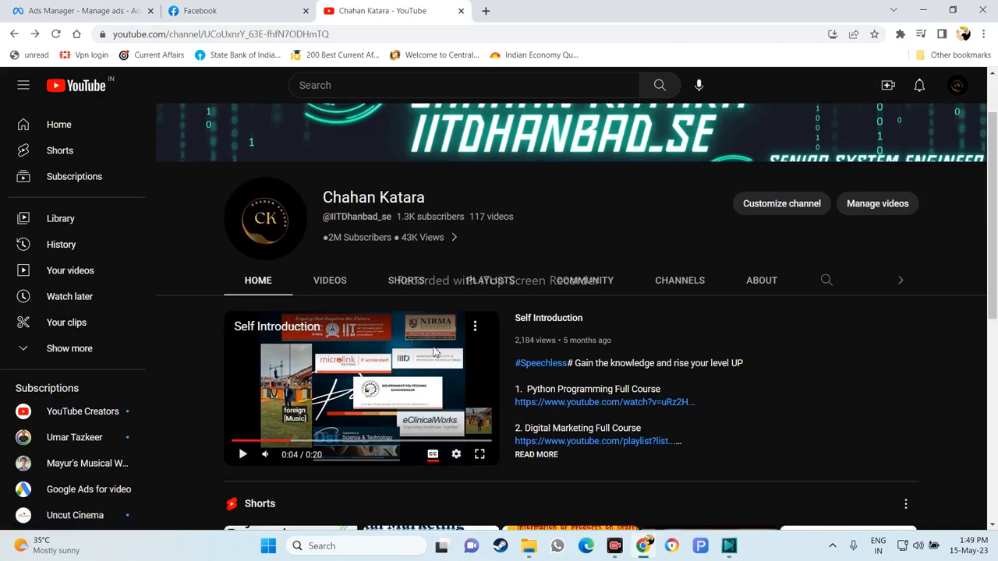
pyautogui.click(216, 14)
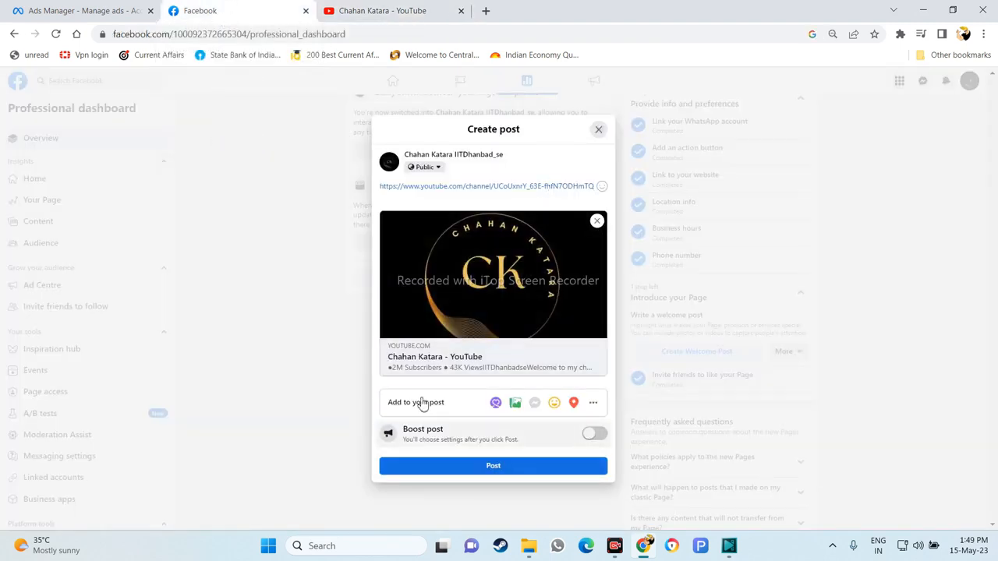
pyautogui.click(513, 470)
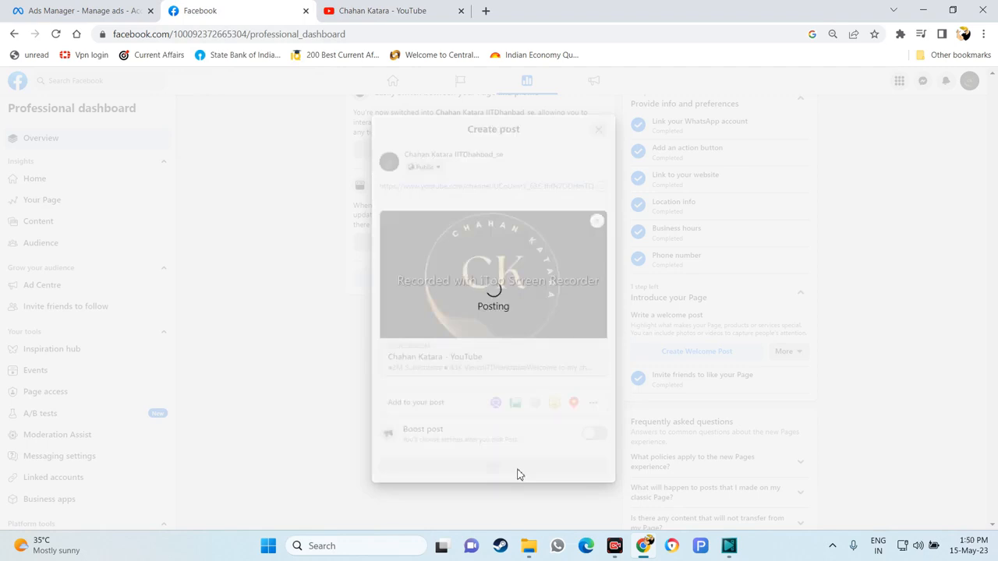
pyautogui.scroll(4, 897, 352)
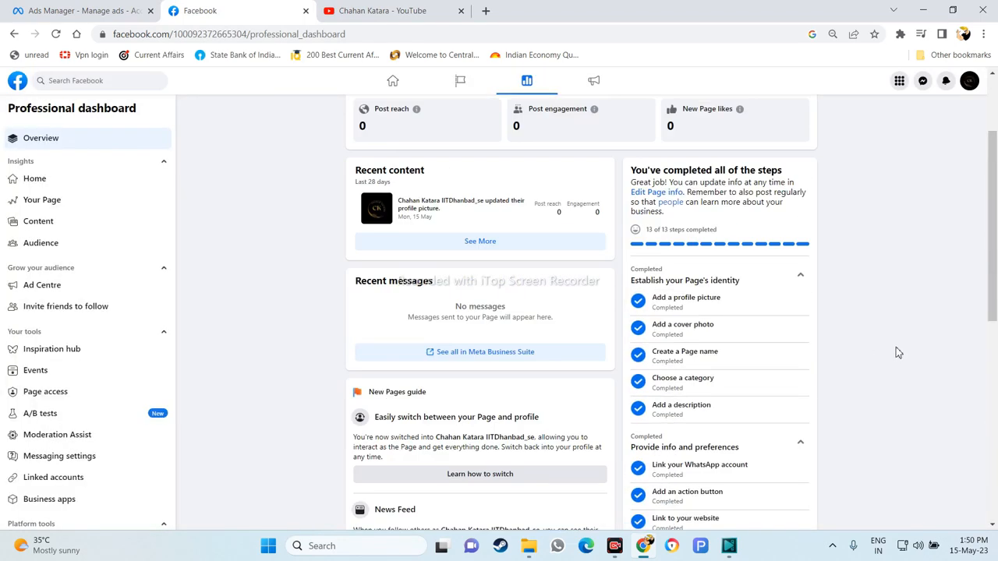
pyautogui.scroll(2, 896, 353)
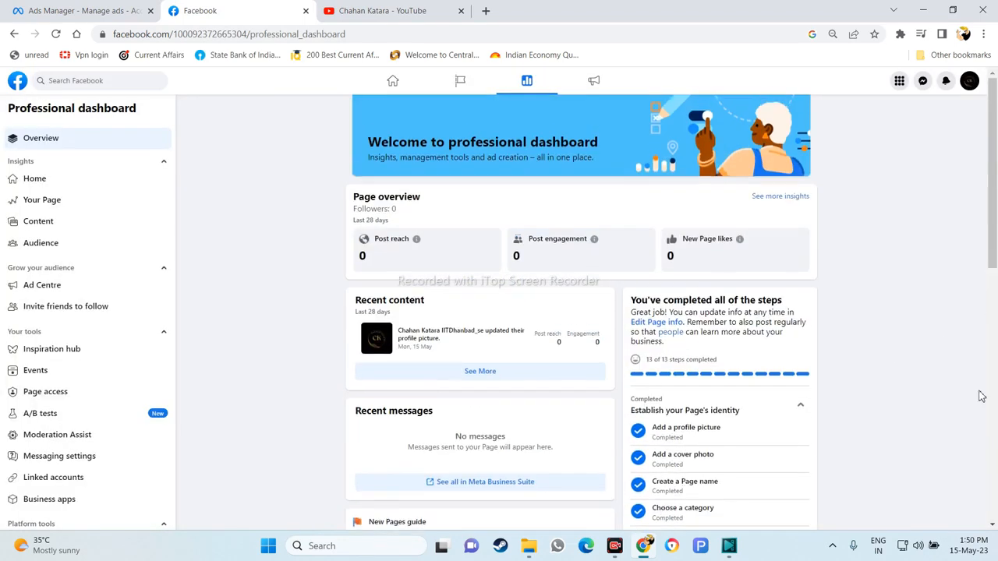
# View the Insights home with its Page overview and content sections, and open the Your Page insights
pyautogui.click(62, 184)
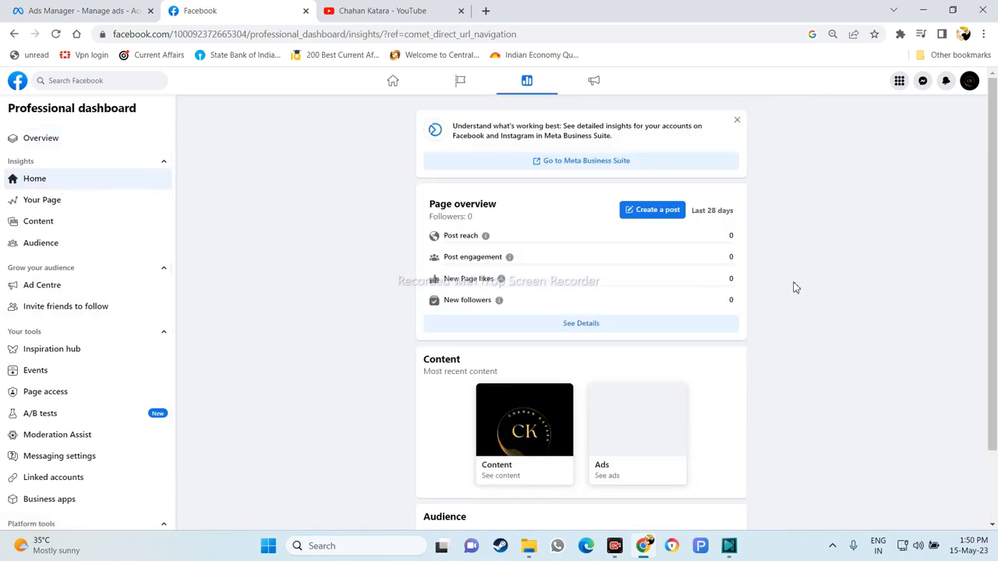
pyautogui.scroll(-1, 794, 288)
pyautogui.scroll(1, 794, 287)
pyautogui.click(83, 205)
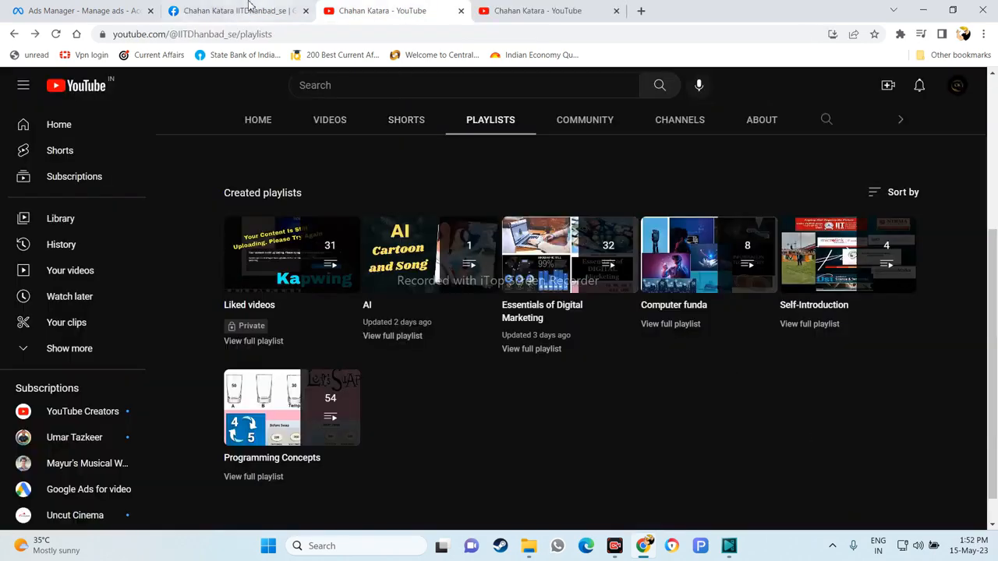
# Return to the Facebook Page and look through its published posts sharing the digital marketing, Python programming and channel links
pyautogui.click(234, 10)
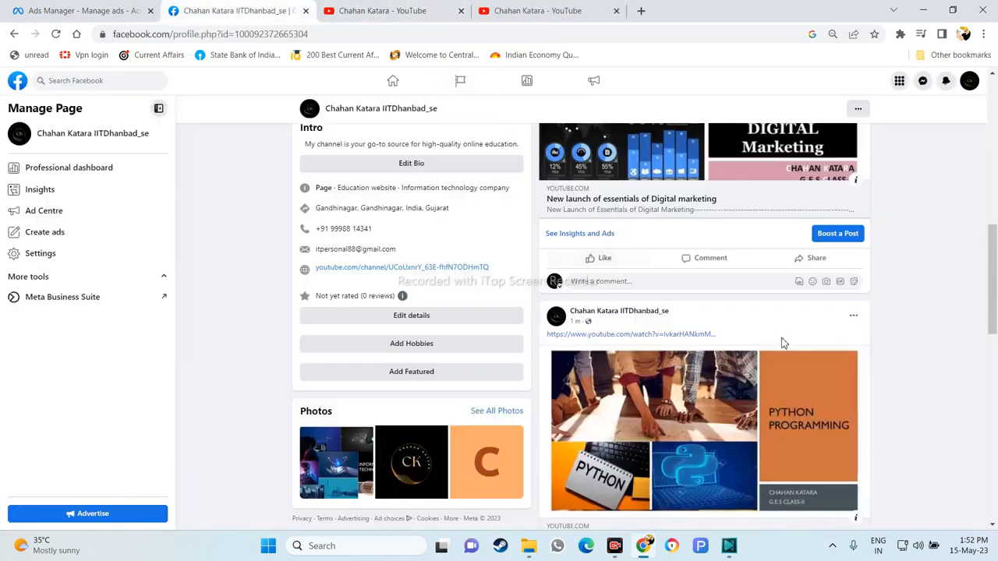
pyautogui.scroll(-10, 784, 343)
pyautogui.scroll(8, 783, 371)
pyautogui.scroll(-3, 787, 363)
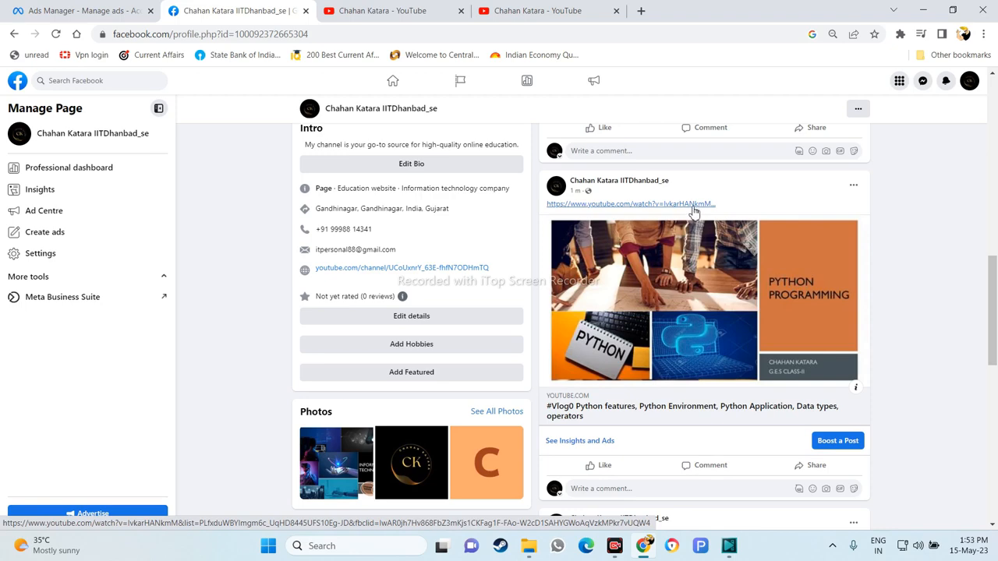
pyautogui.scroll(3, 693, 212)
pyautogui.scroll(-2, 704, 222)
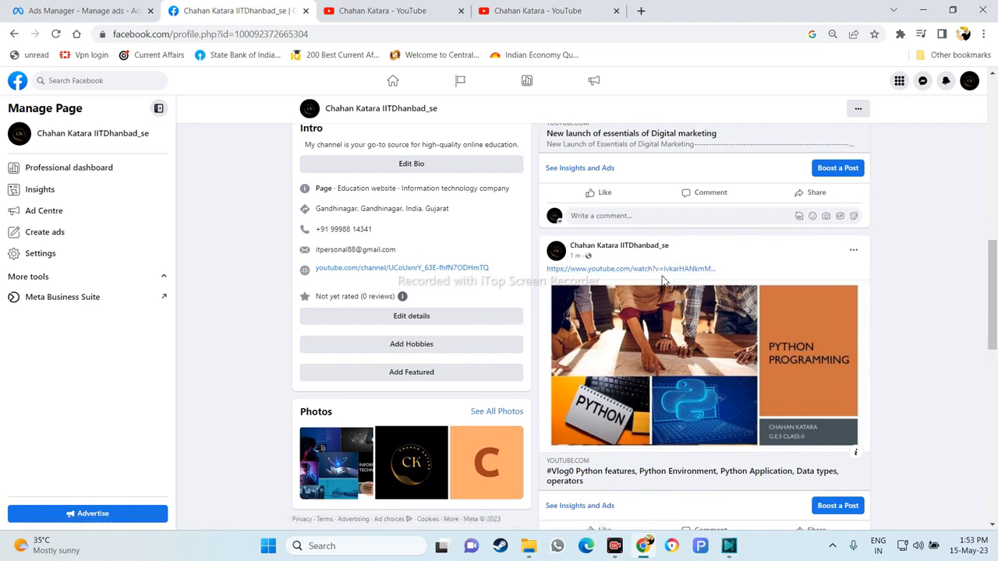
pyautogui.scroll(-2, 663, 281)
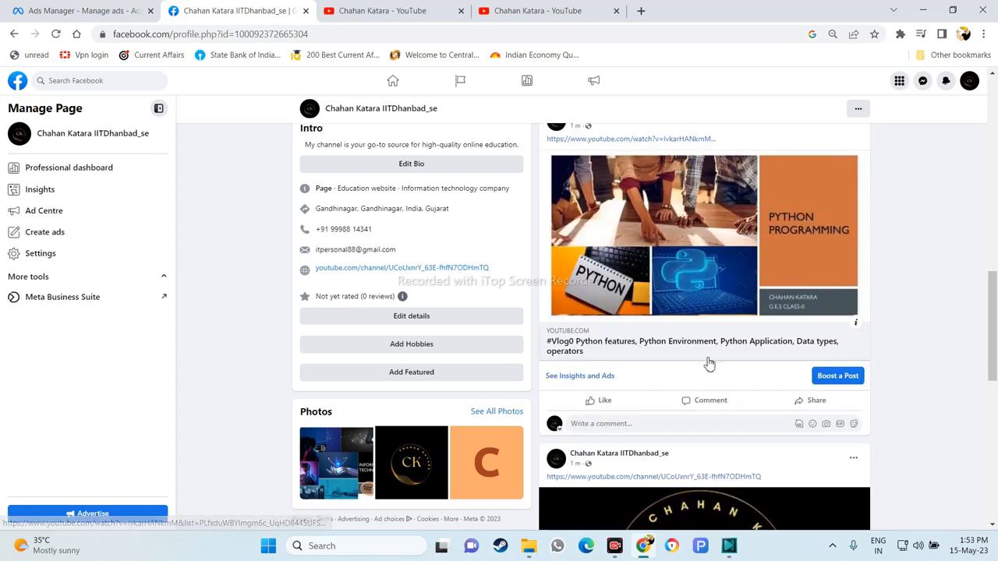
pyautogui.scroll(3, 705, 361)
pyautogui.scroll(3, 703, 355)
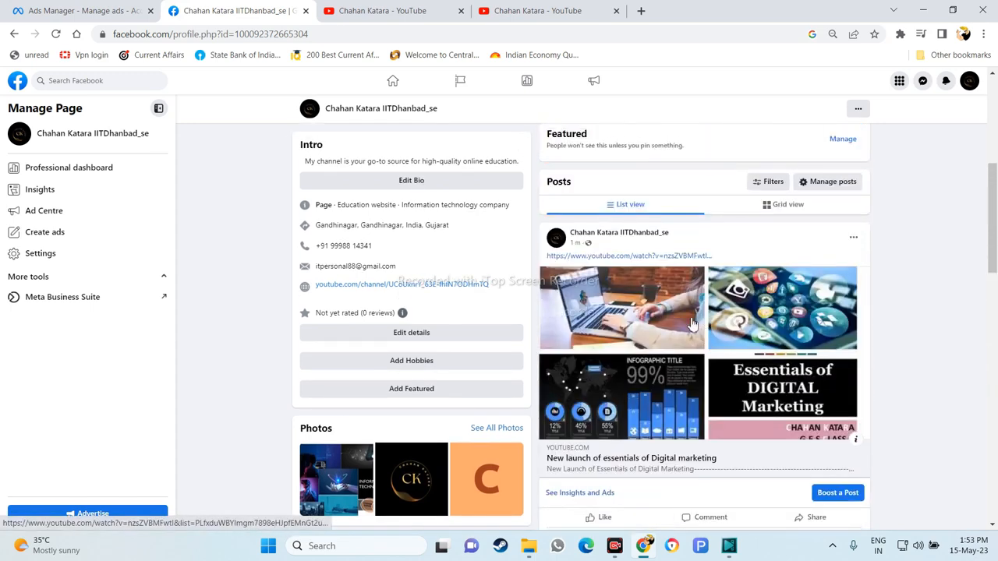
pyautogui.scroll(1, 795, 358)
pyautogui.scroll(-3, 783, 374)
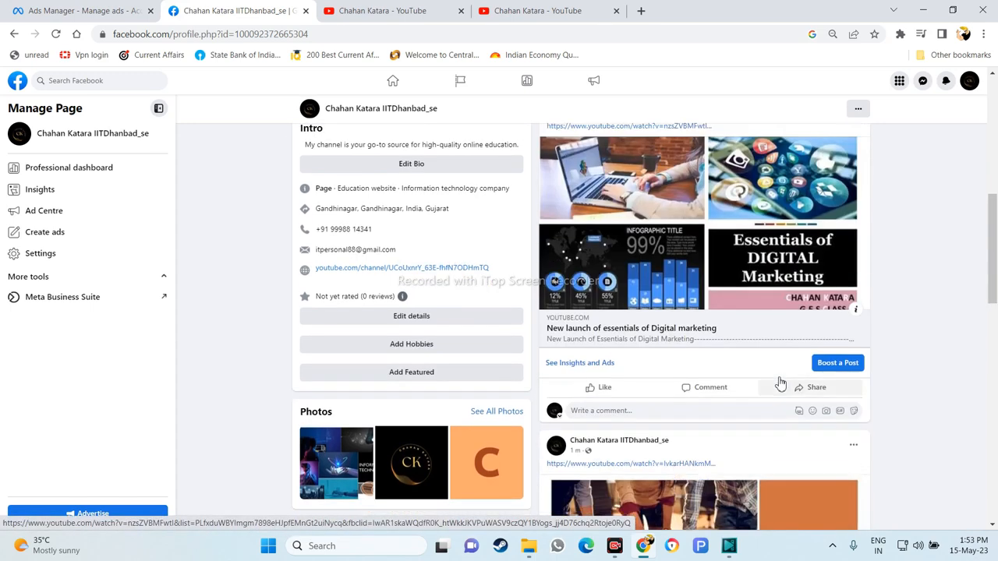
pyautogui.scroll(1, 697, 290)
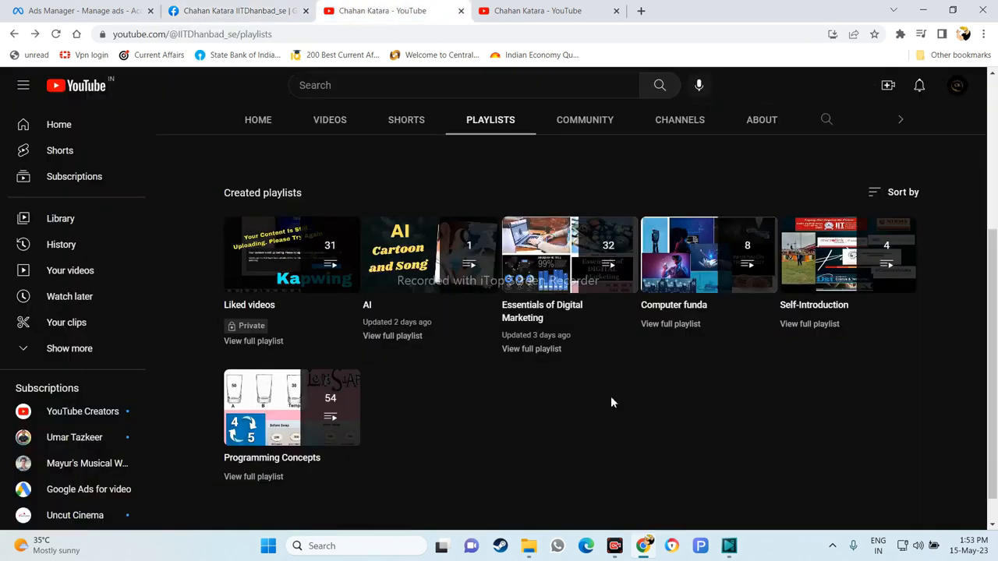
# Open the Computer funda playlist on YouTube, copy the link of its first video and pause playback
pyautogui.click(735, 252)
pyautogui.click(600, 34)
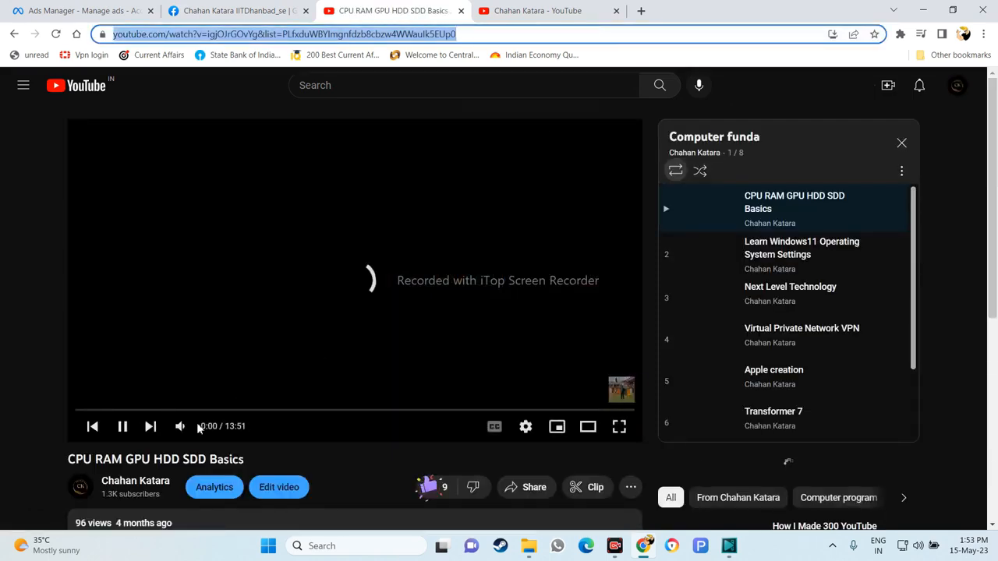
pyautogui.click(123, 427)
# Publish a public post on the Facebook Page with the copied CPU RAM GPU HDD SDD Basics video link and Boost post enabled
pyautogui.click(269, 6)
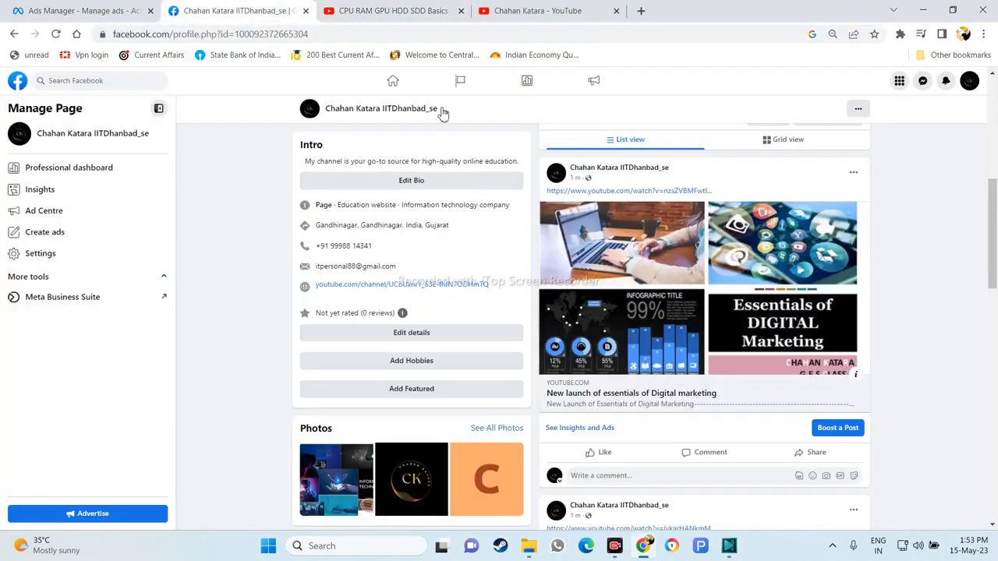
pyautogui.scroll(3, 675, 283)
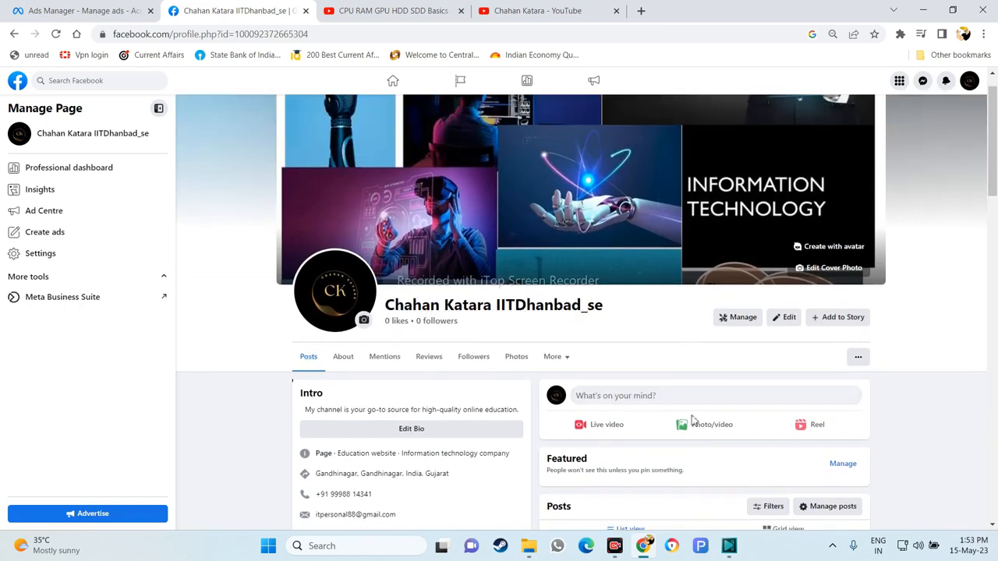
pyautogui.click(677, 399)
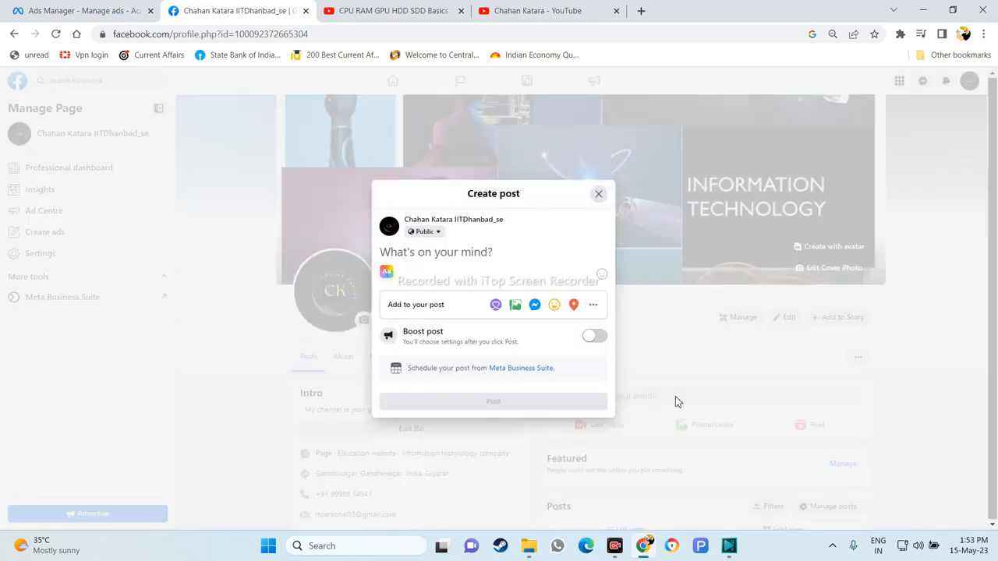
pyautogui.write('https://www.youtube.com/watch?v=igjOJrGOvYg&list=PLfxduWBYImgnfdzb8cbzw4WWaulkSEUp0')
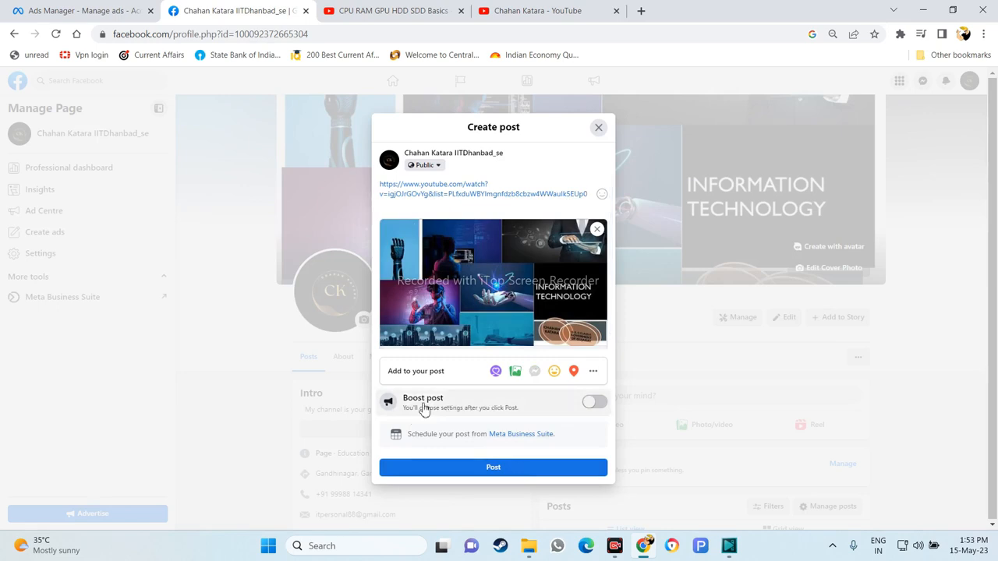
pyautogui.click(594, 403)
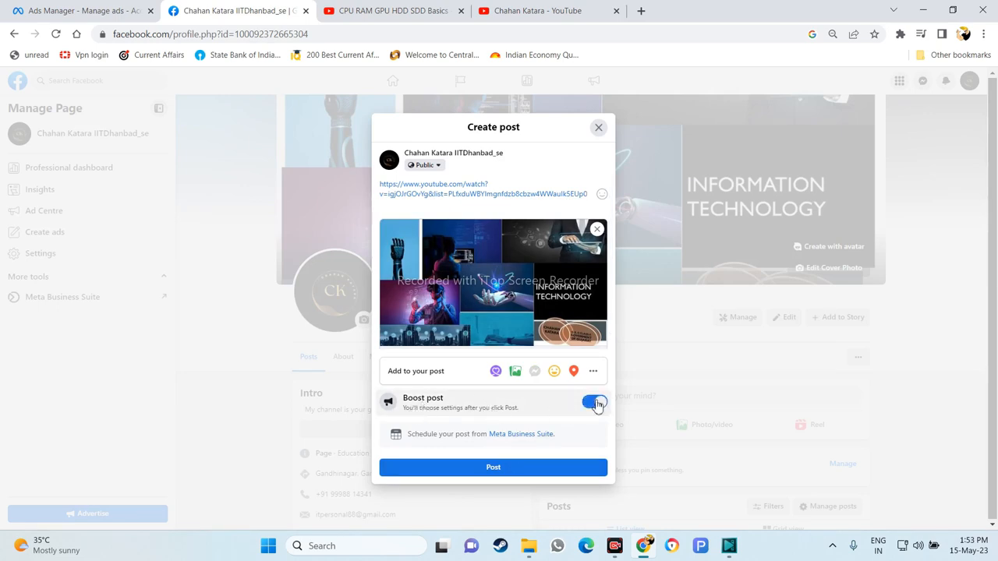
pyautogui.click(575, 470)
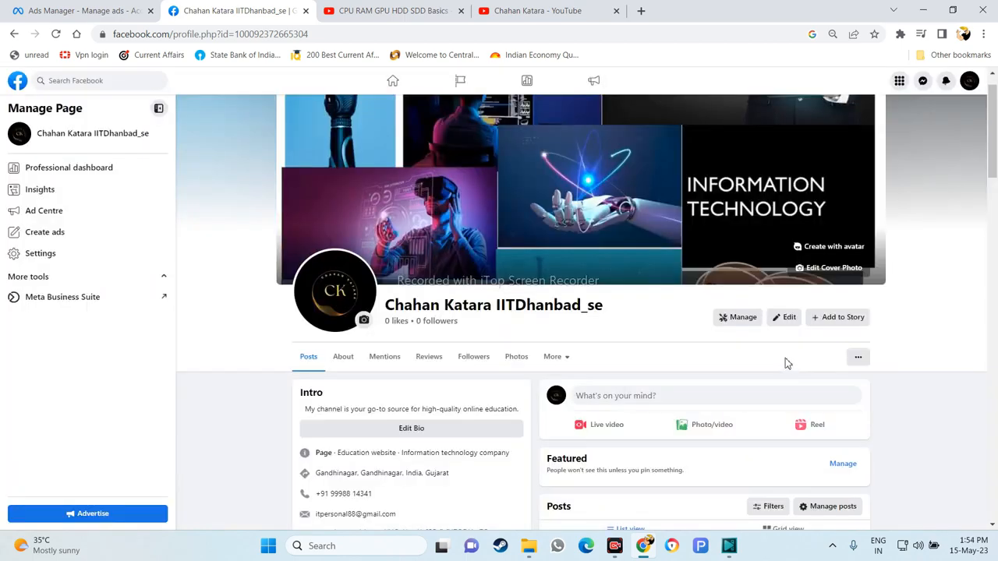
# Review the Boost post settings, including goal, button, messaging apps, audience, ad preview, estimated daily results and payment summary
pyautogui.scroll(-5, 786, 360)
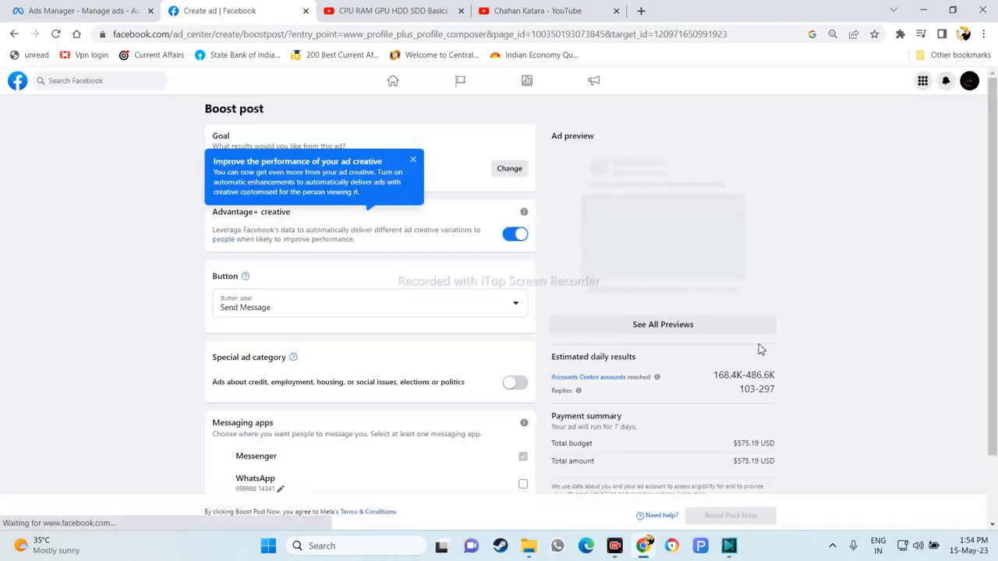
pyautogui.scroll(-2, 452, 319)
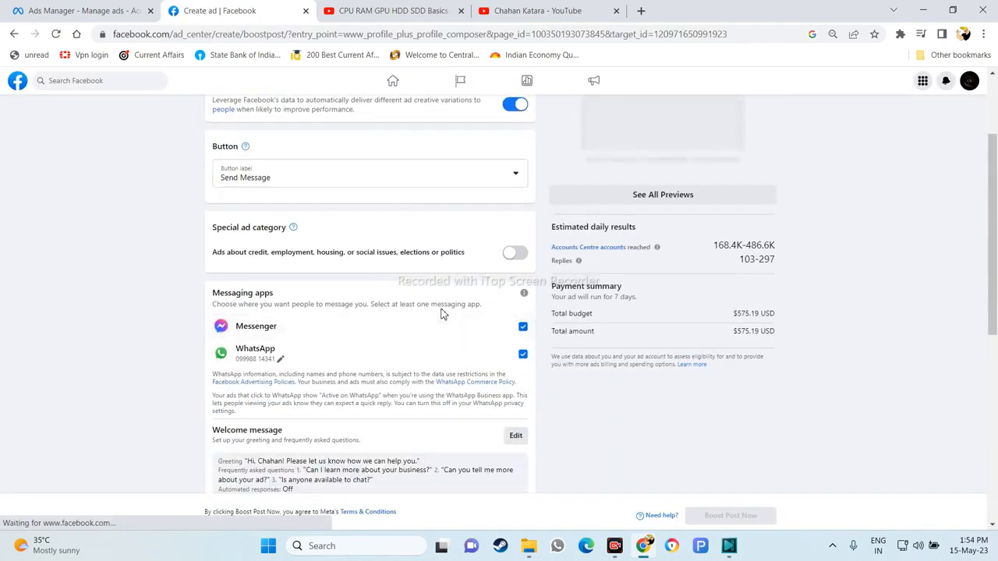
pyautogui.scroll(2, 440, 314)
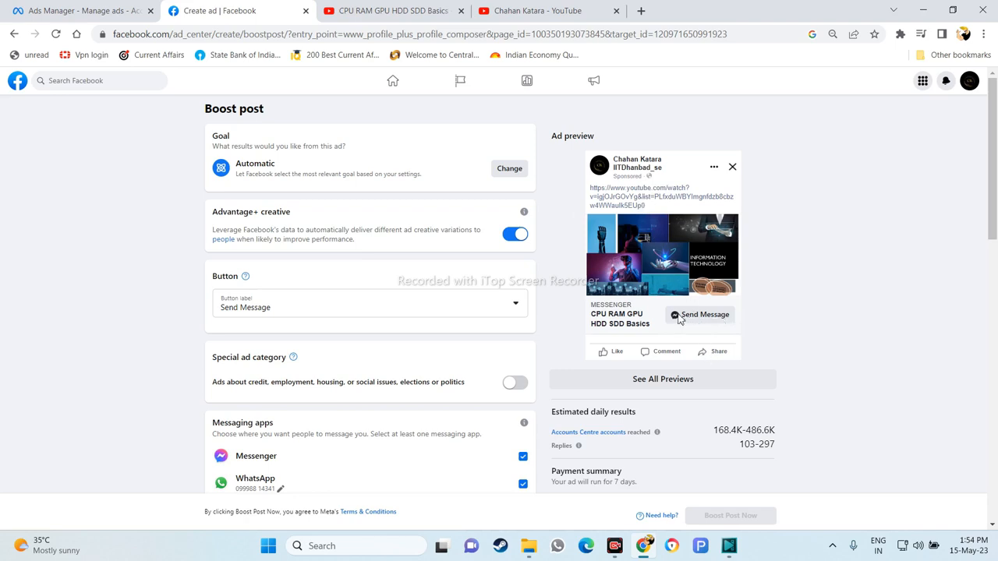
pyautogui.scroll(-3, 680, 316)
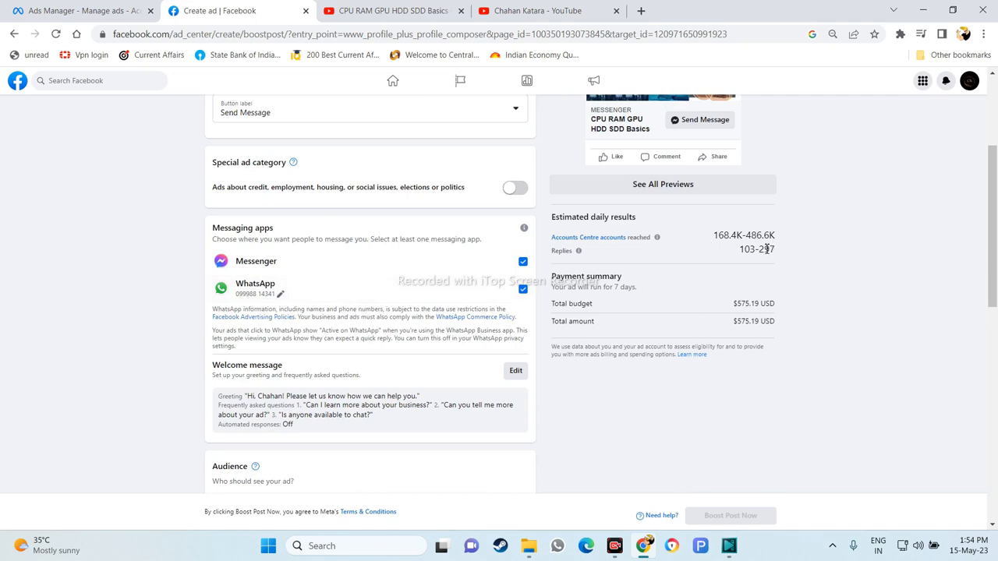
pyautogui.scroll(-1, 766, 250)
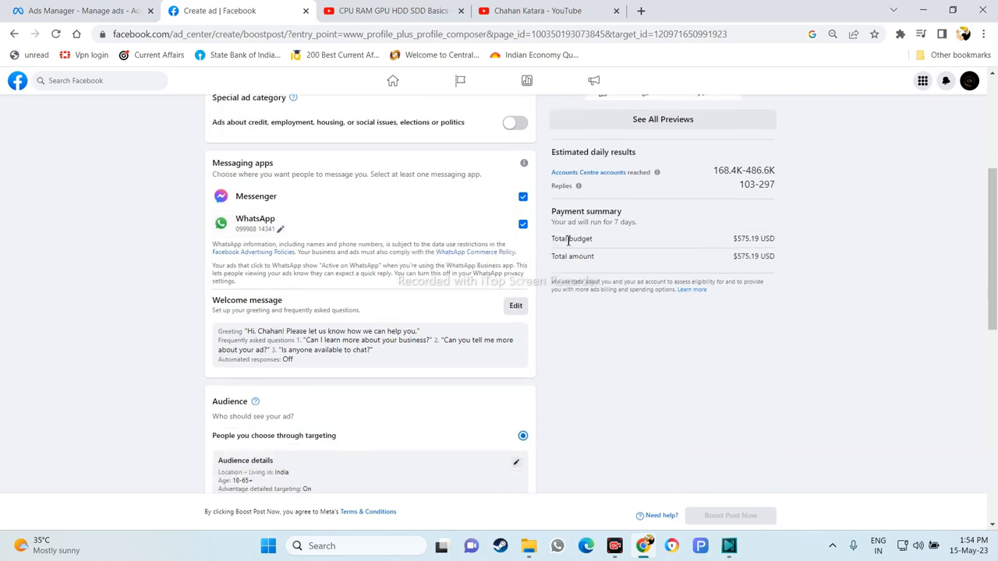
# Examine the boost's run time, estimated daily results and total amount alongside the goal, button and audience settings
pyautogui.moveTo(555, 224); pyautogui.dragTo(636, 224)
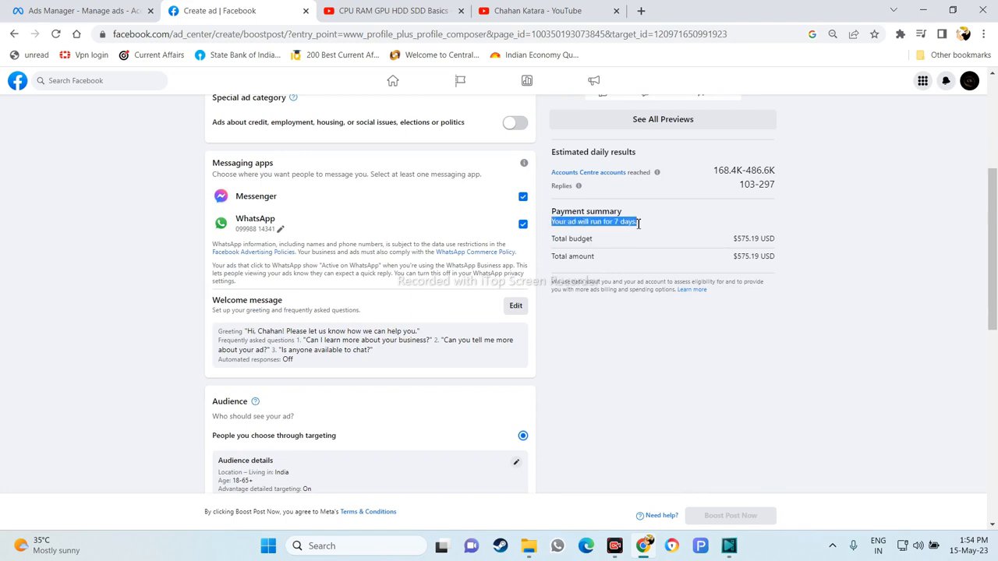
pyautogui.scroll(-5, 263, 356)
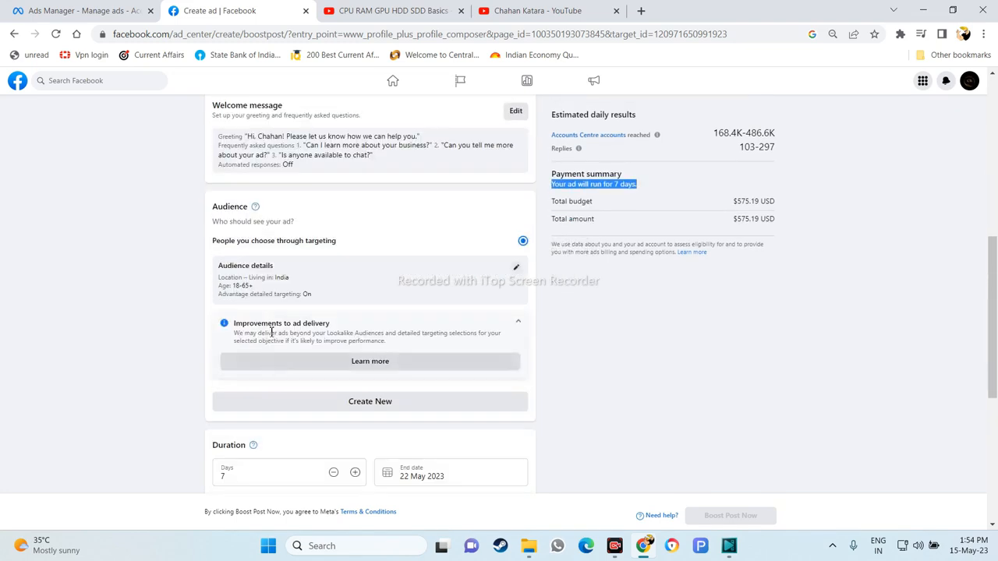
pyautogui.scroll(8, 478, 283)
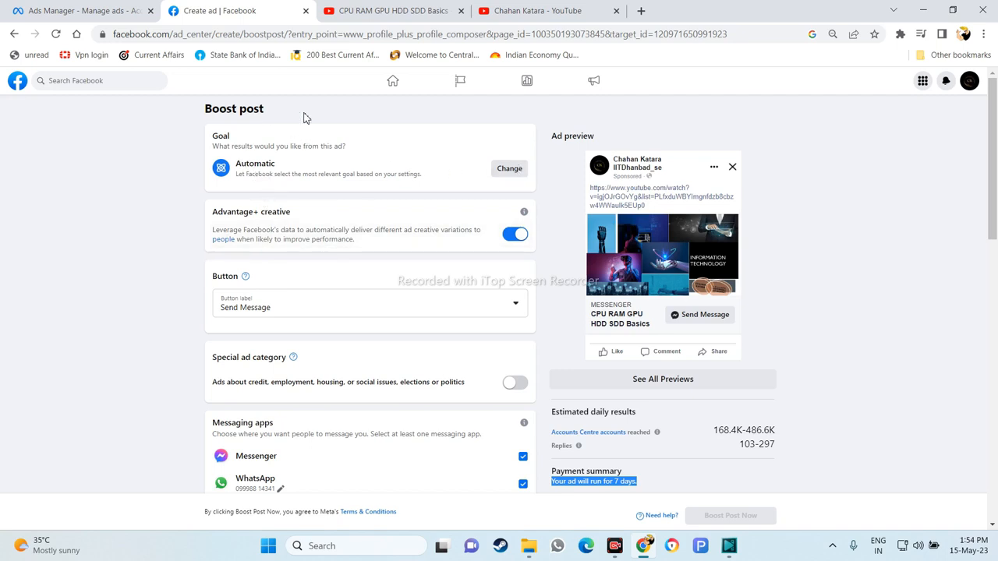
pyautogui.scroll(-1, 299, 143)
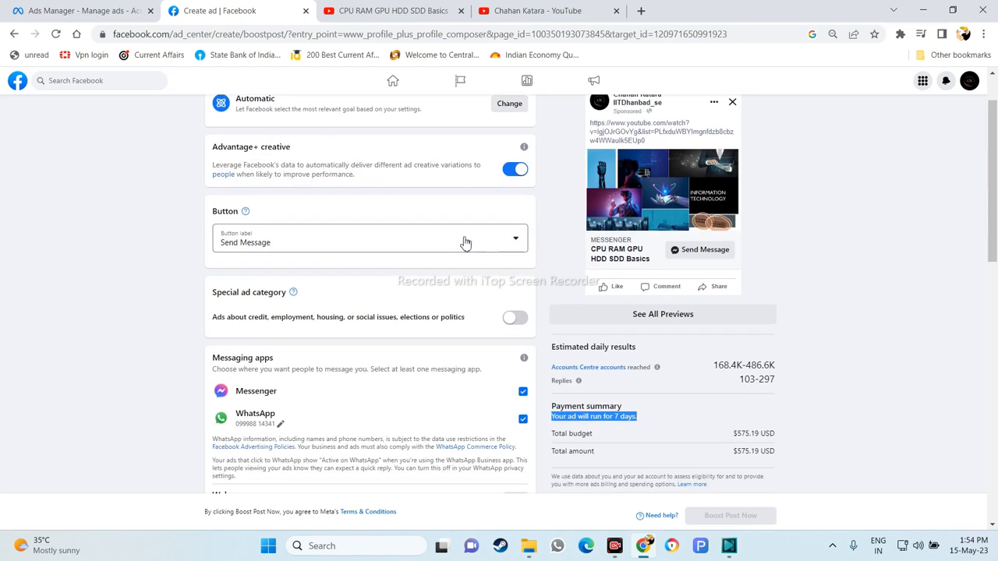
pyautogui.scroll(1, 468, 247)
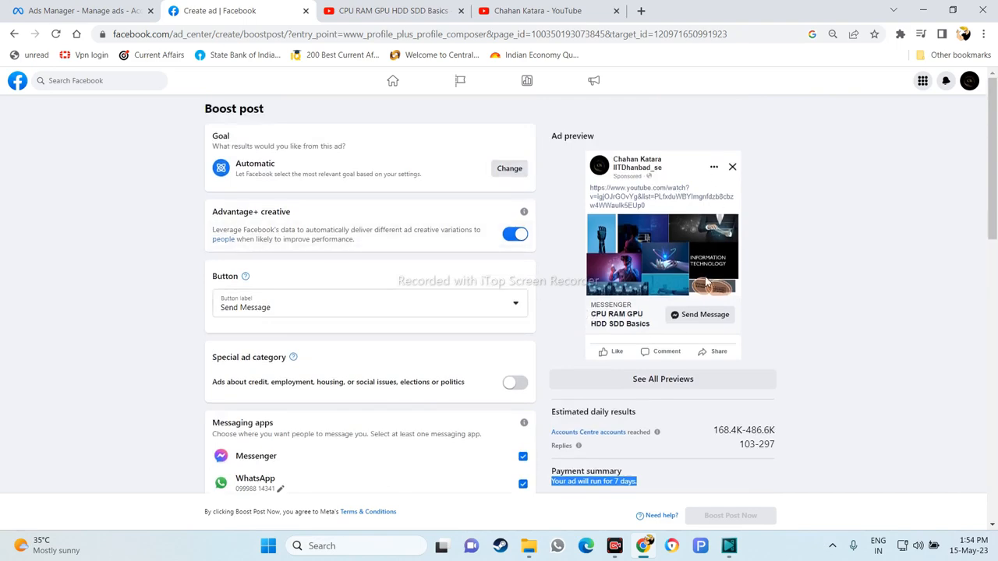
pyautogui.scroll(-3, 645, 265)
pyautogui.scroll(2, 704, 252)
pyautogui.scroll(-2, 645, 265)
pyautogui.moveTo(710, 238); pyautogui.dragTo(774, 239)
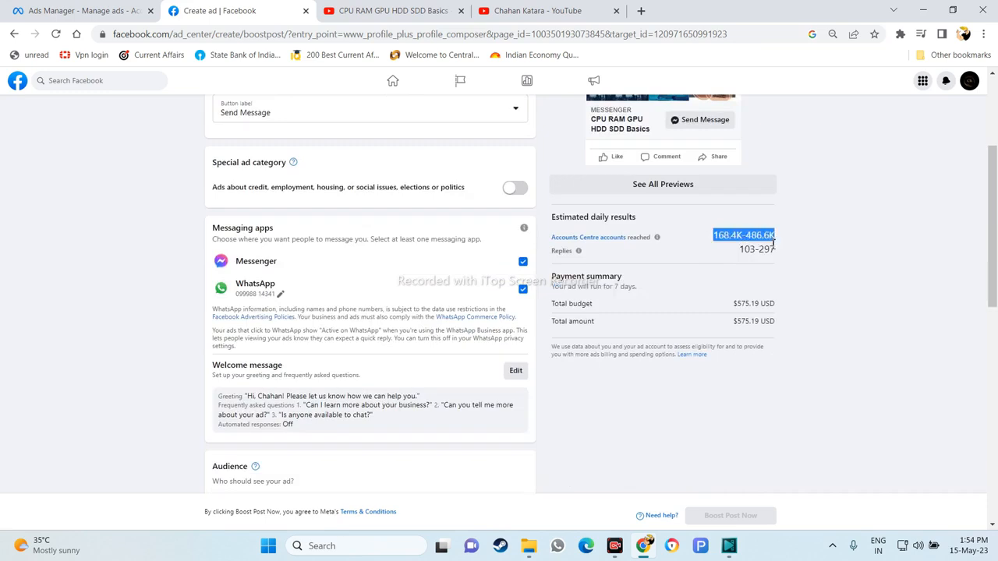
pyautogui.moveTo(732, 321); pyautogui.dragTo(784, 320)
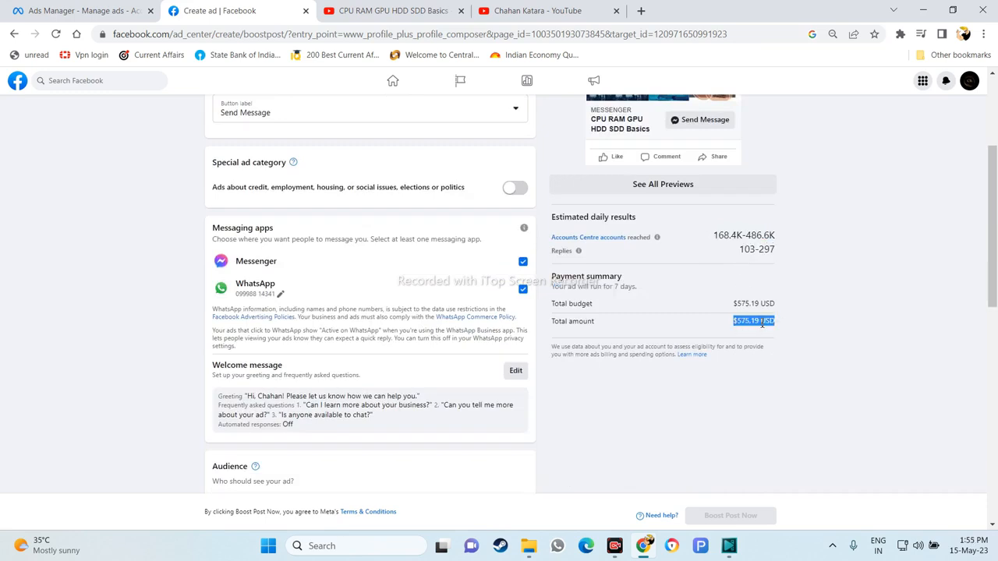
pyautogui.moveTo(638, 287); pyautogui.dragTo(557, 292)
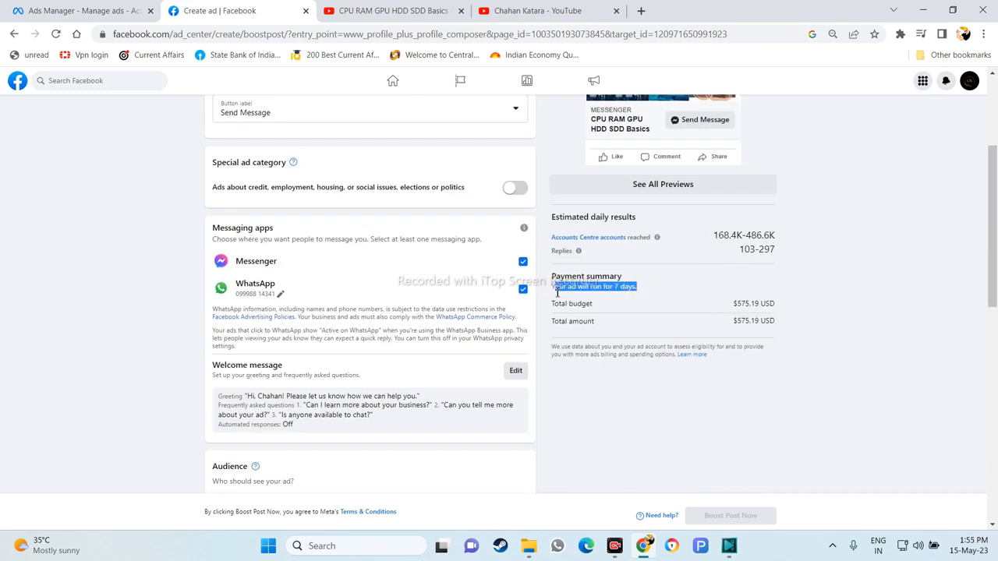
# Check the whole Boost post form, from ad preview and messaging apps to duration, total budget, placements, payment method and listed errors
pyautogui.scroll(5, 616, 287)
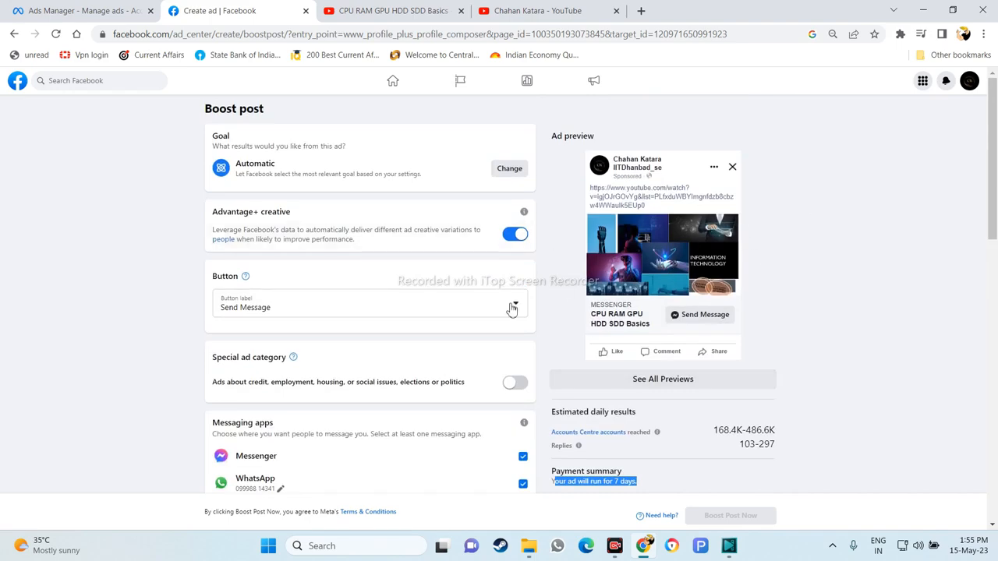
pyautogui.scroll(-3, 662, 280)
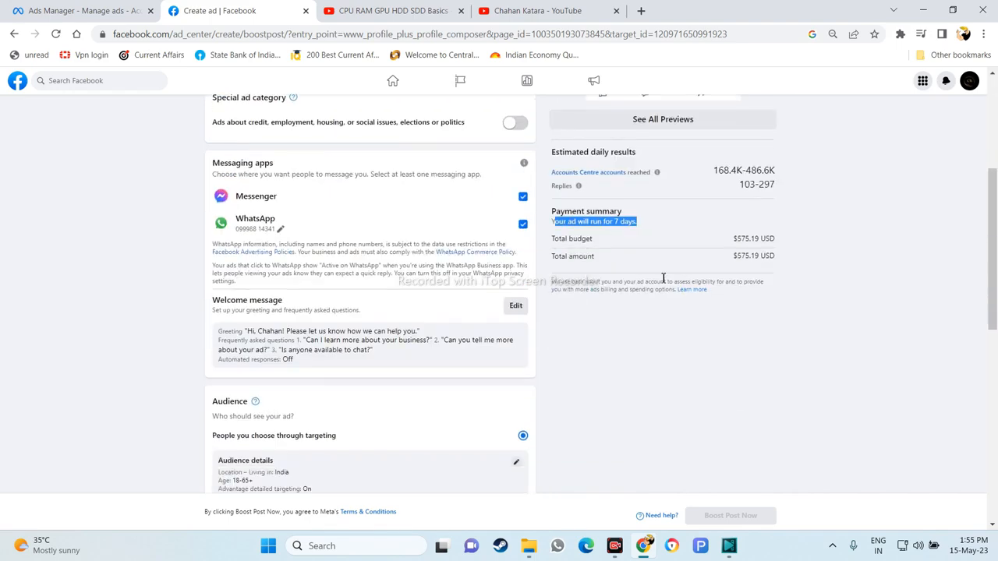
pyautogui.scroll(3, 661, 278)
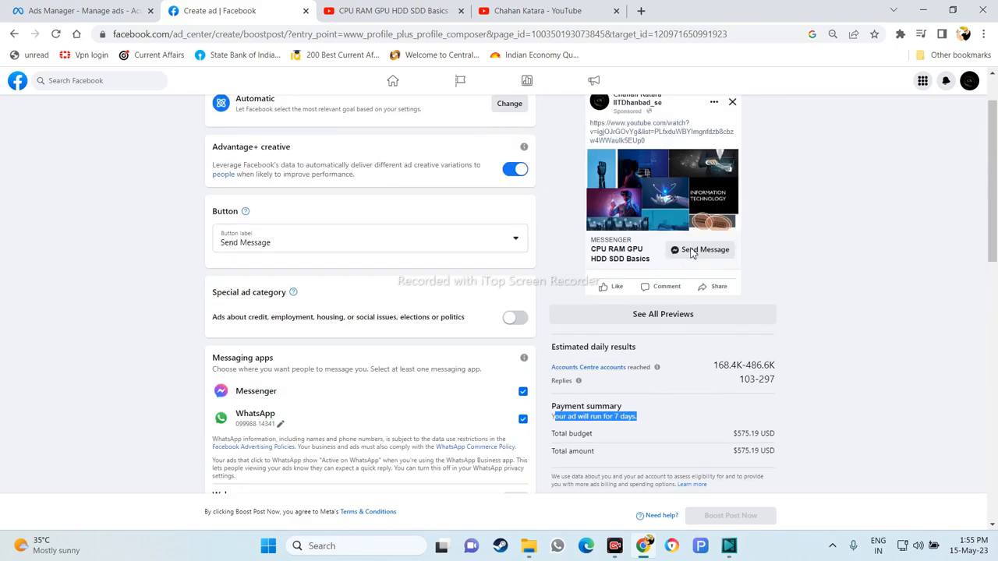
pyautogui.scroll(-2, 276, 283)
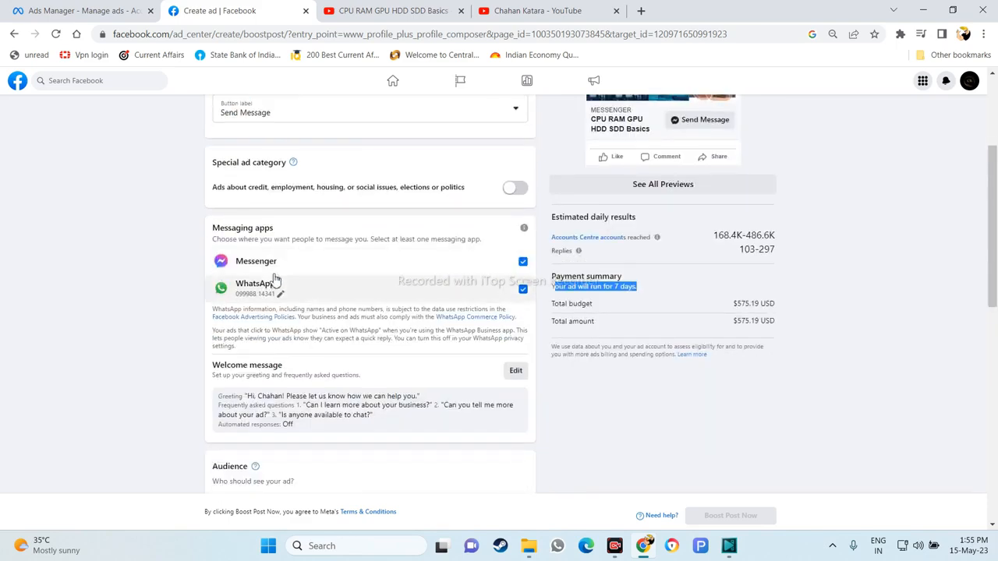
pyautogui.scroll(-4, 318, 307)
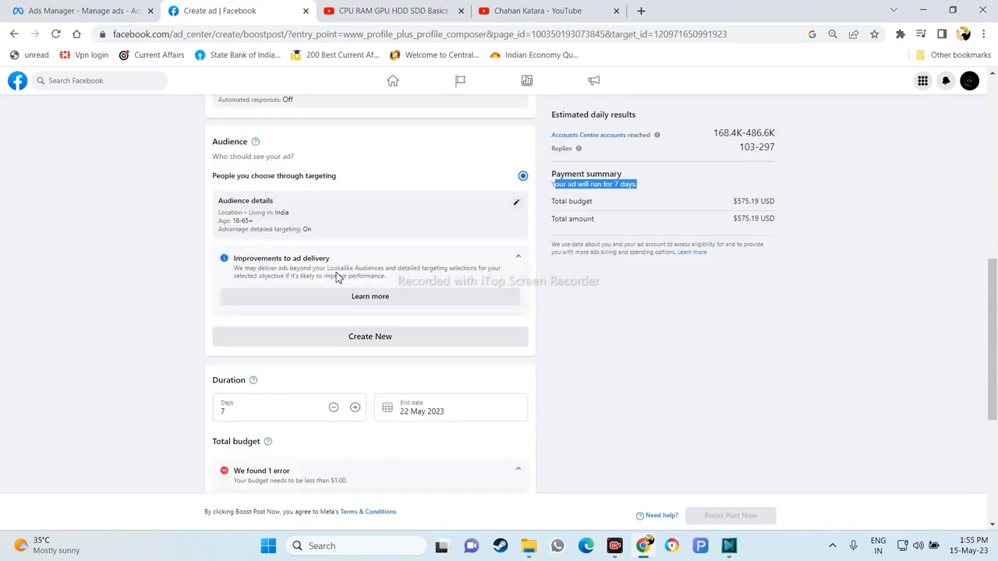
pyautogui.scroll(-3, 338, 273)
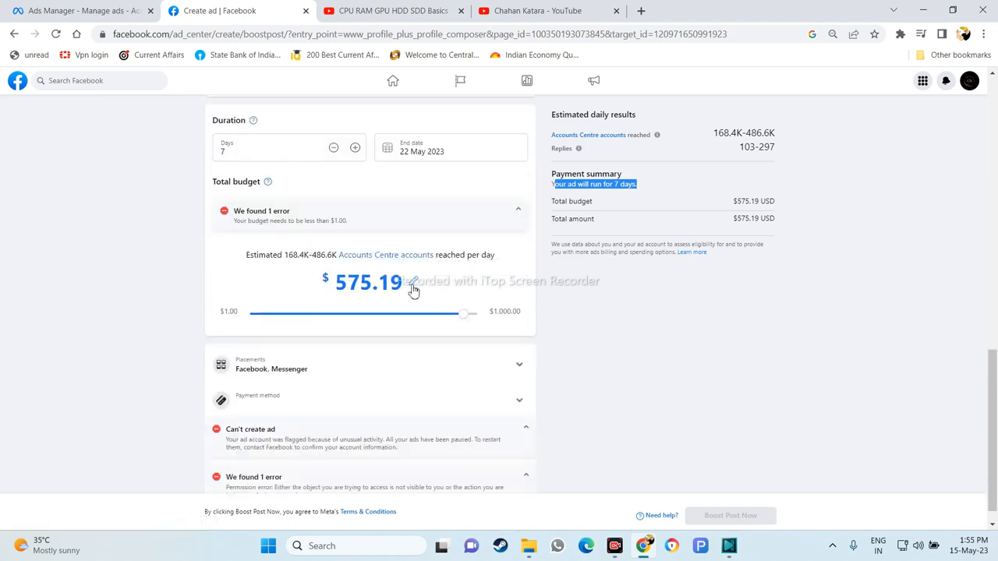
pyautogui.scroll(-1, 410, 290)
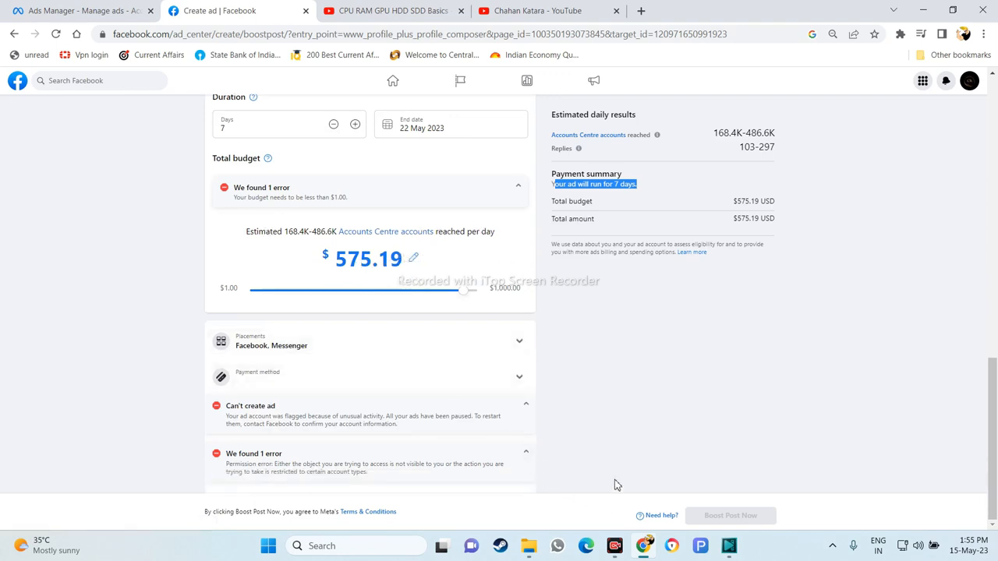
pyautogui.scroll(10, 625, 468)
pyautogui.scroll(1, 637, 468)
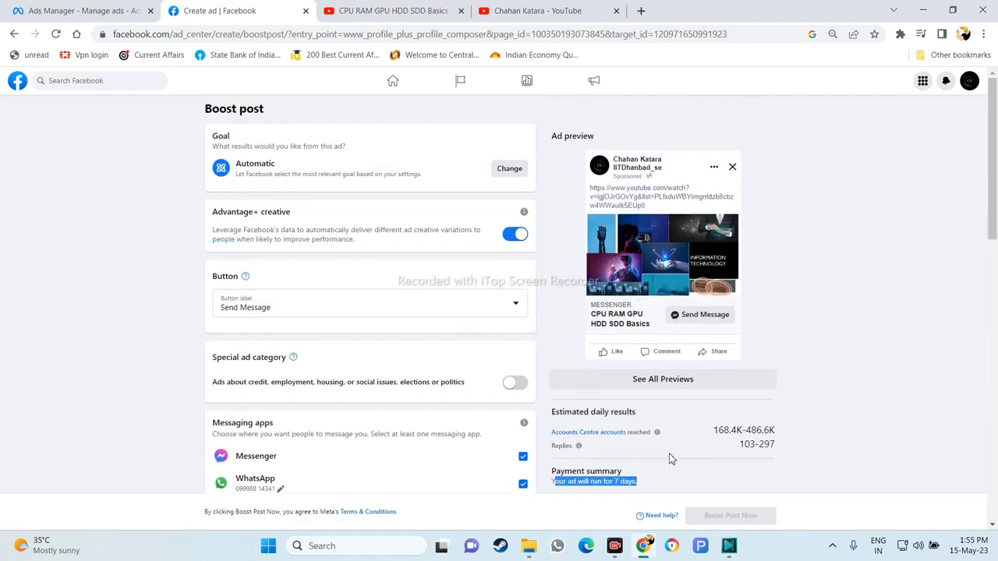
pyautogui.scroll(-5, 862, 387)
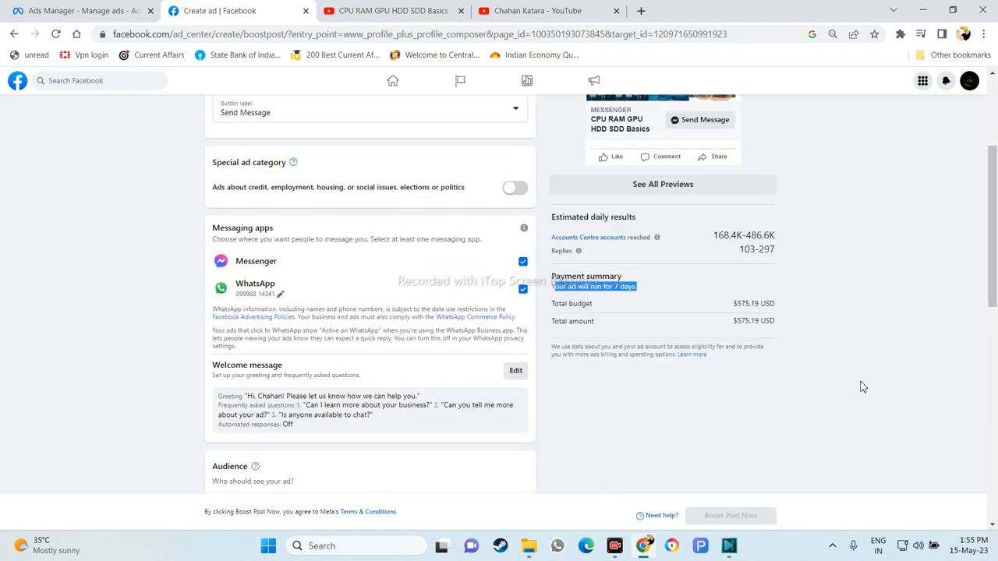
pyautogui.scroll(3, 837, 379)
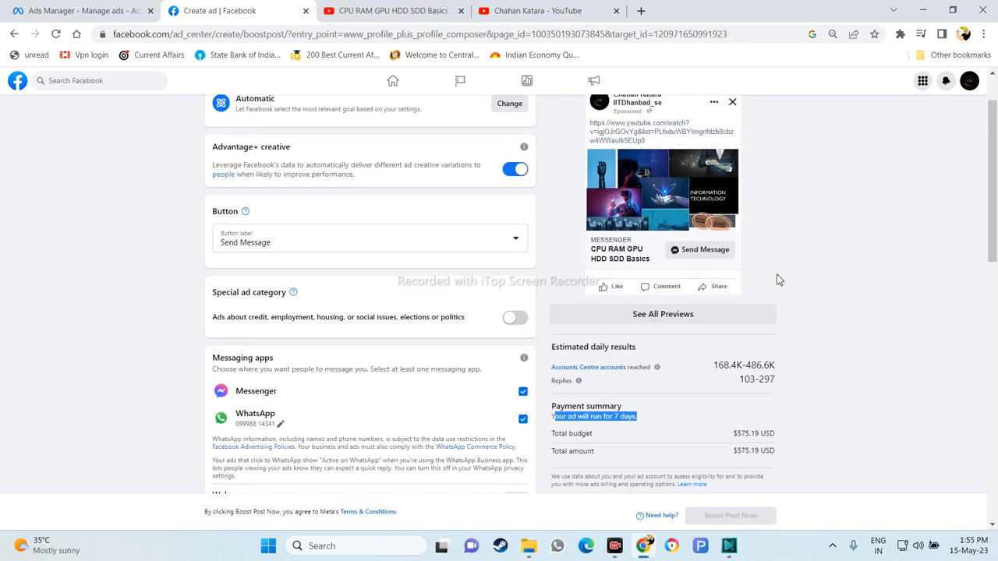
pyautogui.scroll(1, 777, 279)
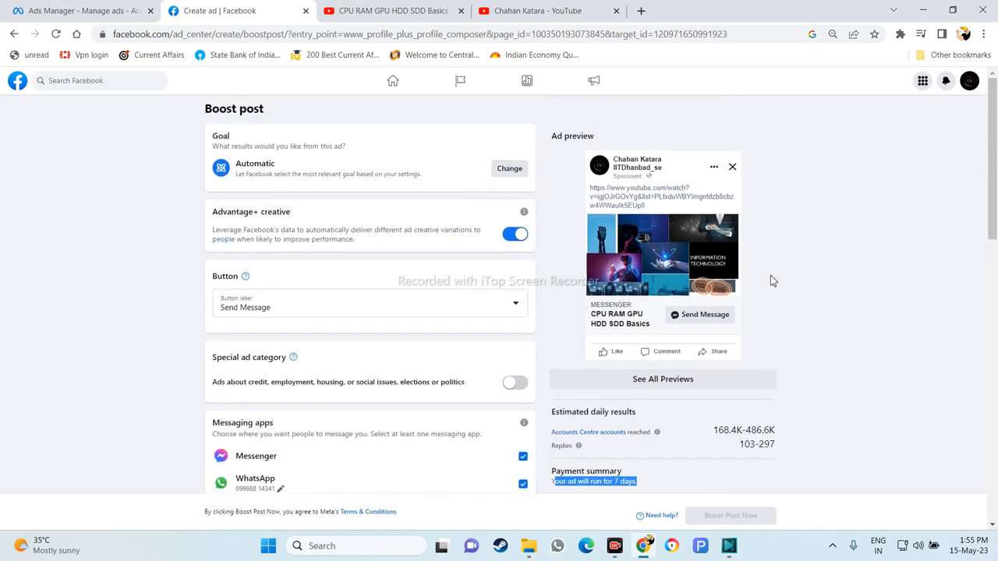